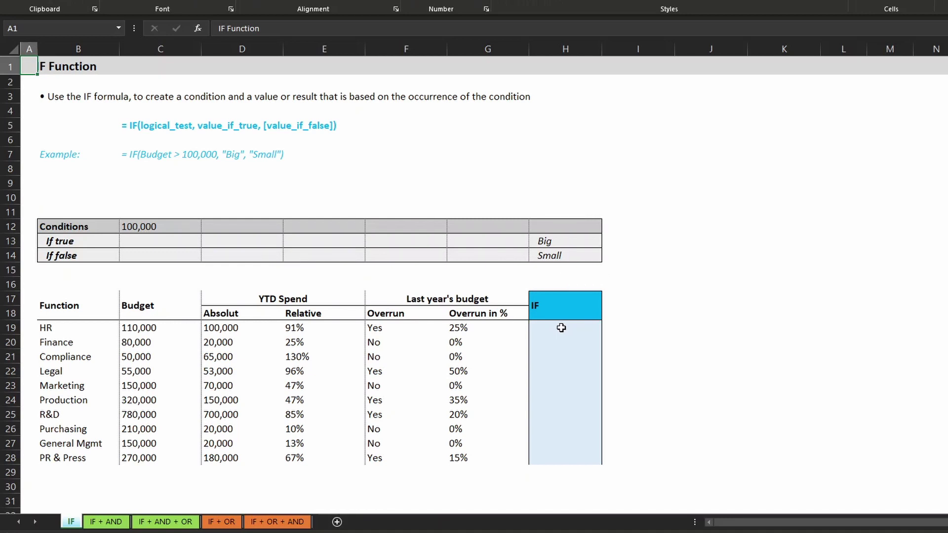
Start an IF formula in H19 that tests whether the HR budget C19 is greater than the fixed threshold $C$12
{"action": "left_click", "coordinate": [561, 328]}
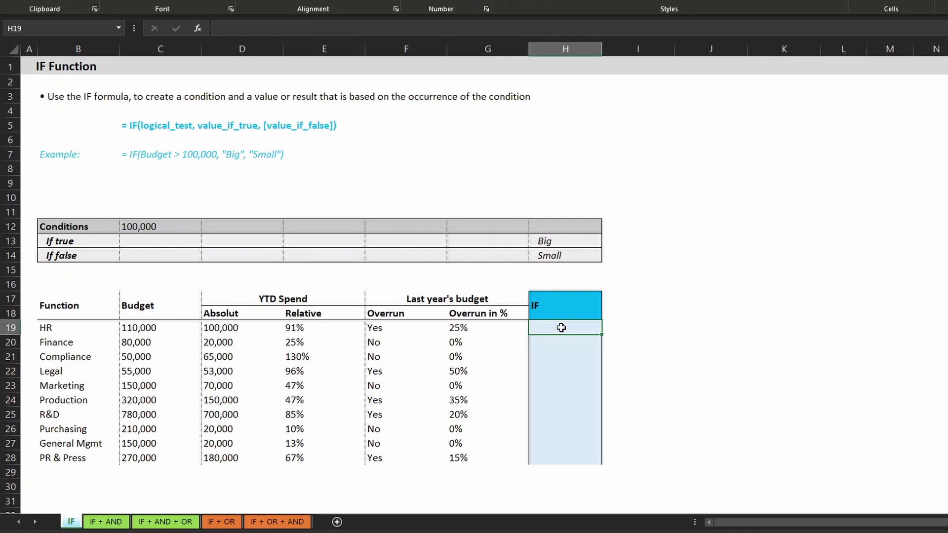
{"action": "type", "text": "+if"}
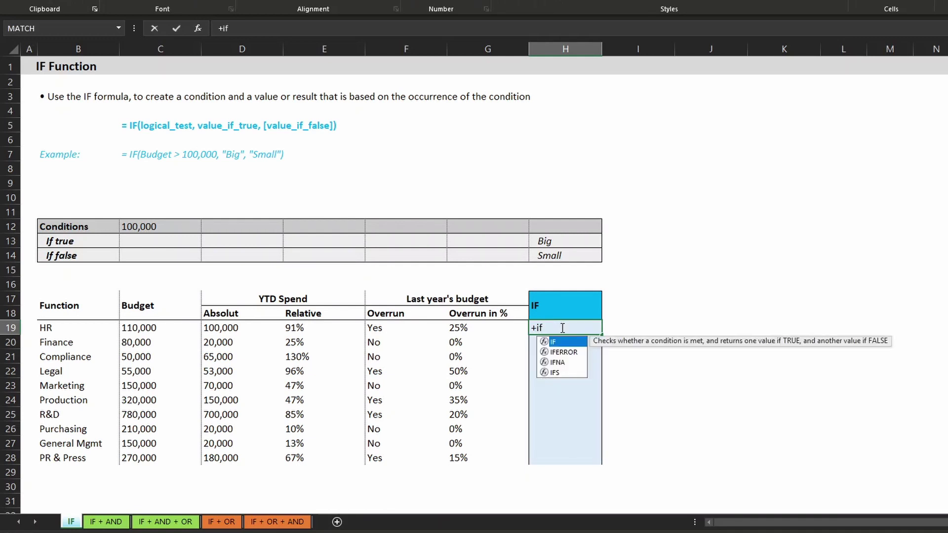
{"action": "type", "text": "("}
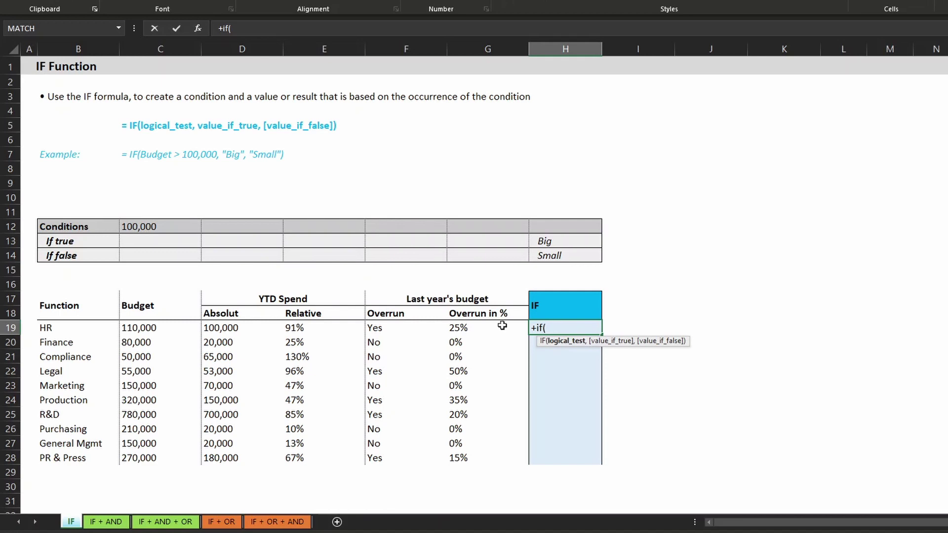
{"action": "left_click", "coordinate": [168, 324]}
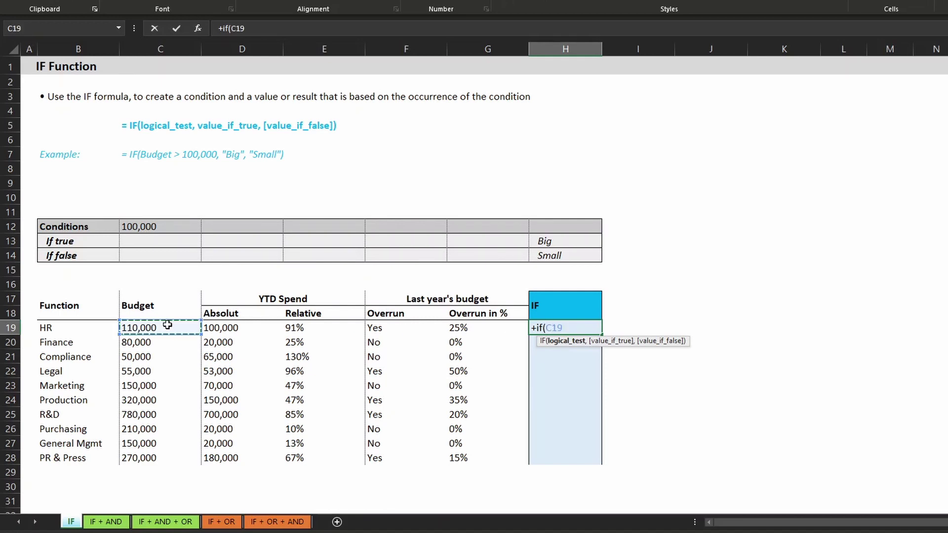
{"action": "type", "text": ">"}
{"action": "left_click", "coordinate": [161, 227]}
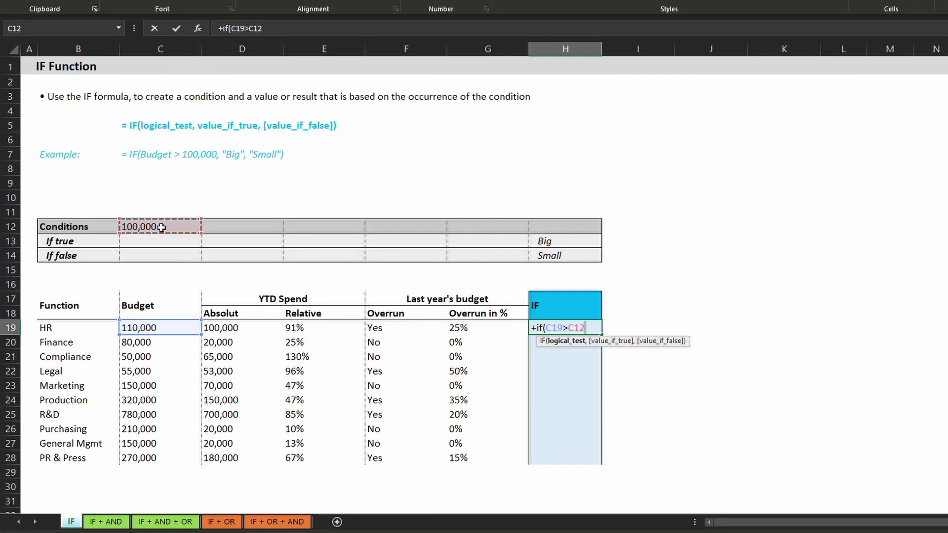
{"action": "key", "text": "F4"}
{"action": "type", "text": ","}
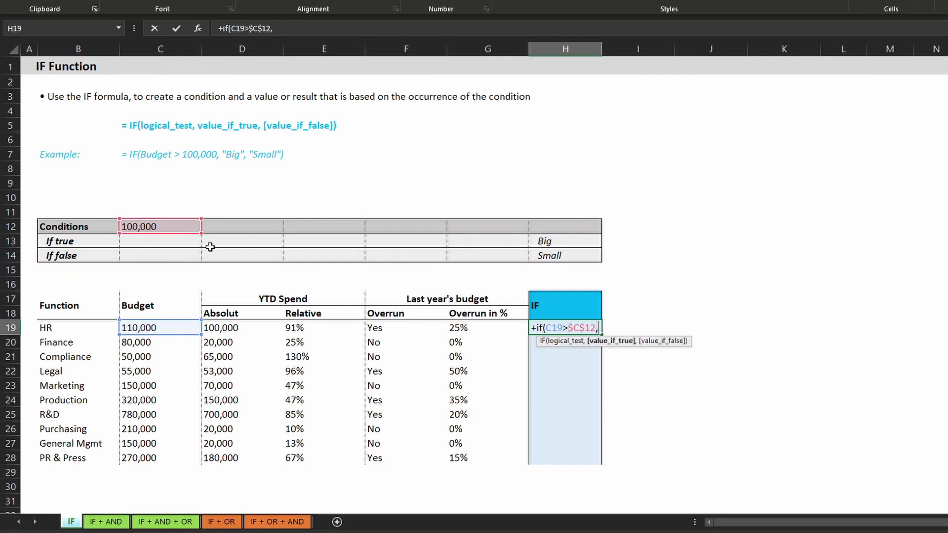
Complete the IF formula with $H$13 as the value if true and $H$14 as the value if false
{"action": "left_click", "coordinate": [578, 239]}
{"action": "key", "text": "F4"}
{"action": "type", "text": ","}
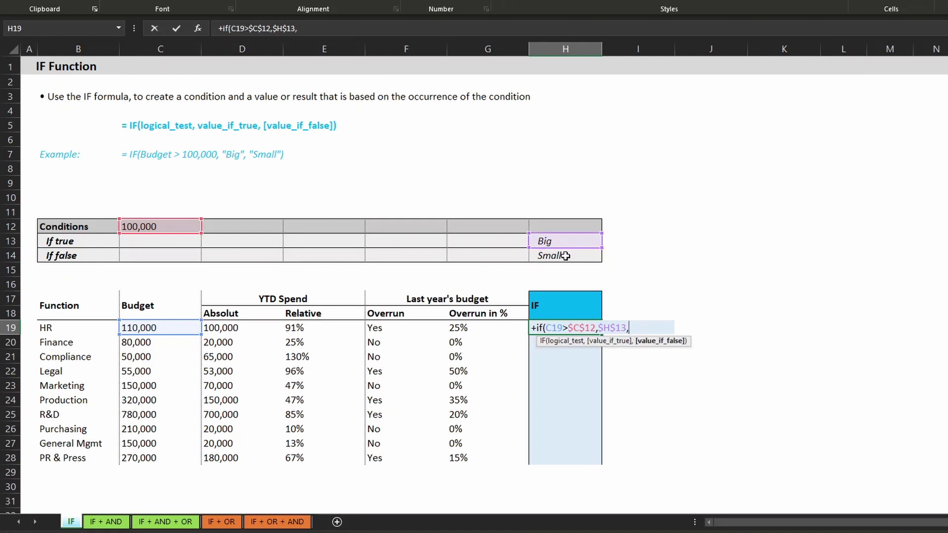
{"action": "left_click", "coordinate": [565, 256]}
{"action": "key", "text": "F4"}
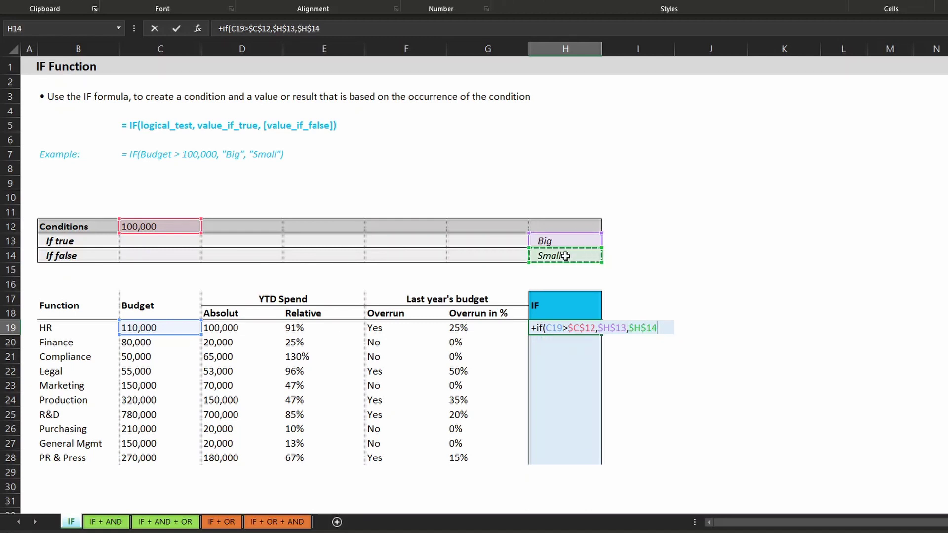
{"action": "key", "text": "Return"}
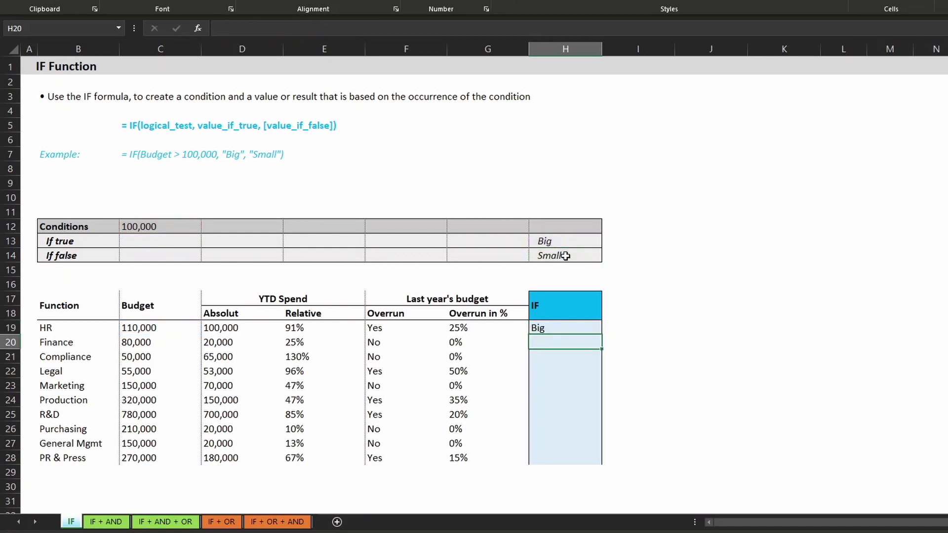
Copy the H19 formula down to H28 and check the HR and Legal rows
{"action": "left_click", "coordinate": [586, 328]}
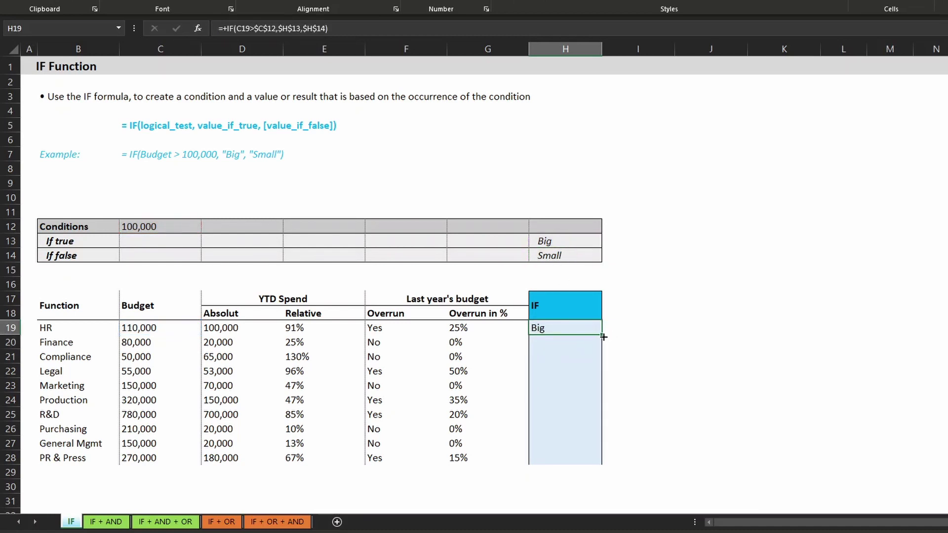
{"action": "left_click_drag", "start_coordinate": [603, 336], "coordinate": [601, 464]}
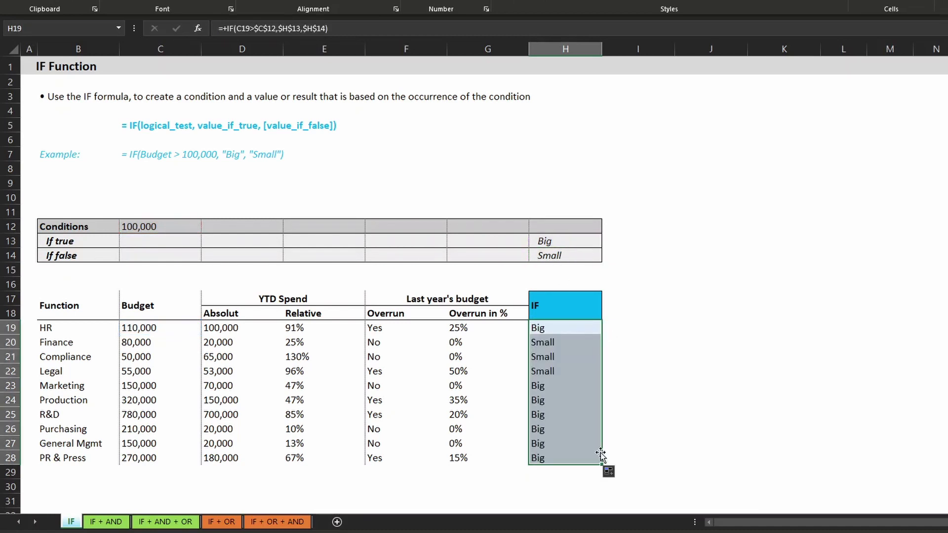
{"action": "left_click", "coordinate": [640, 385]}
{"action": "left_click", "coordinate": [13, 325]}
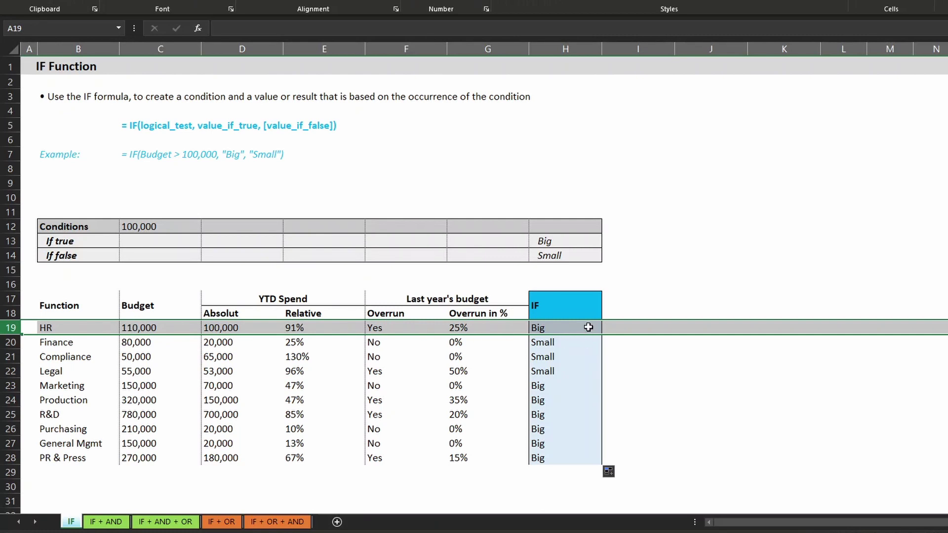
{"action": "left_click", "coordinate": [2, 371]}
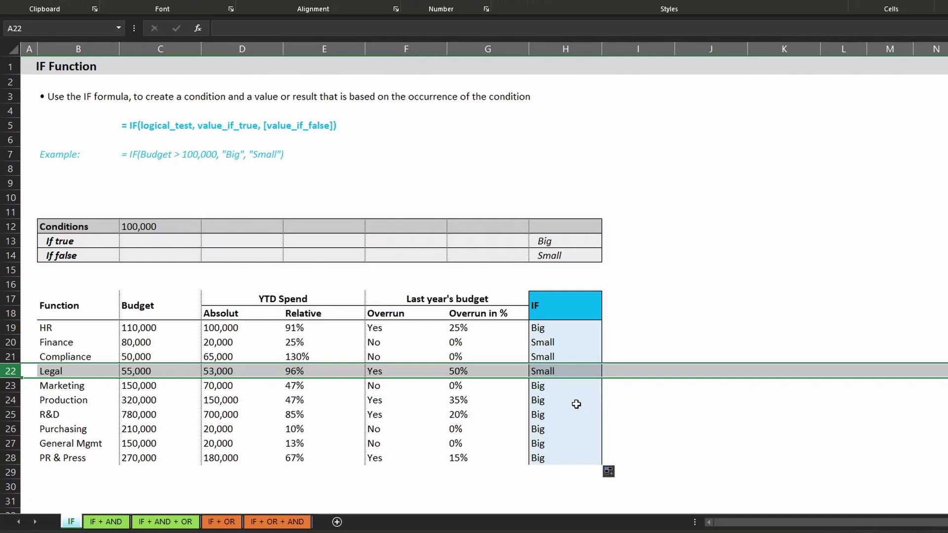
On the IF + AND sheet, start an IF formula in H19 with a nested AND whose first condition is C19>C12
{"action": "left_click", "coordinate": [111, 524]}
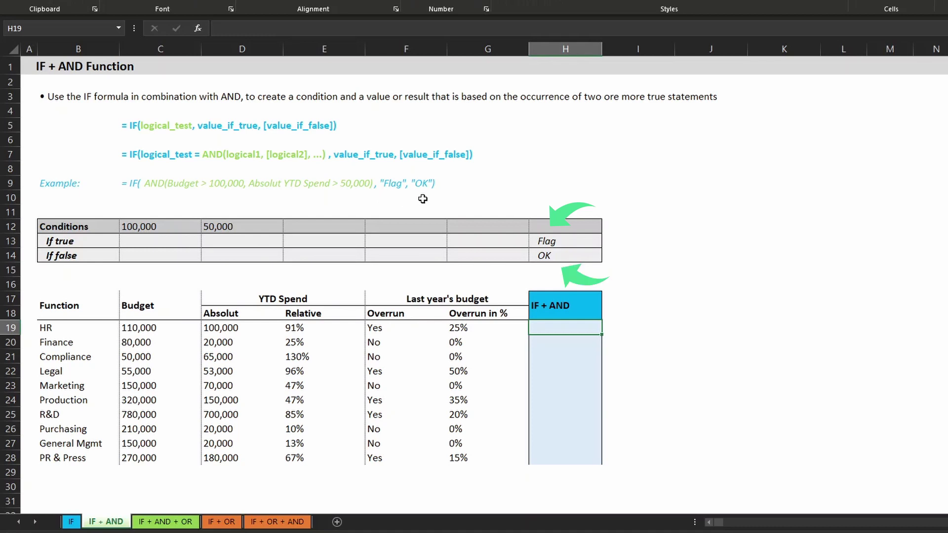
{"action": "key", "text": "F2"}
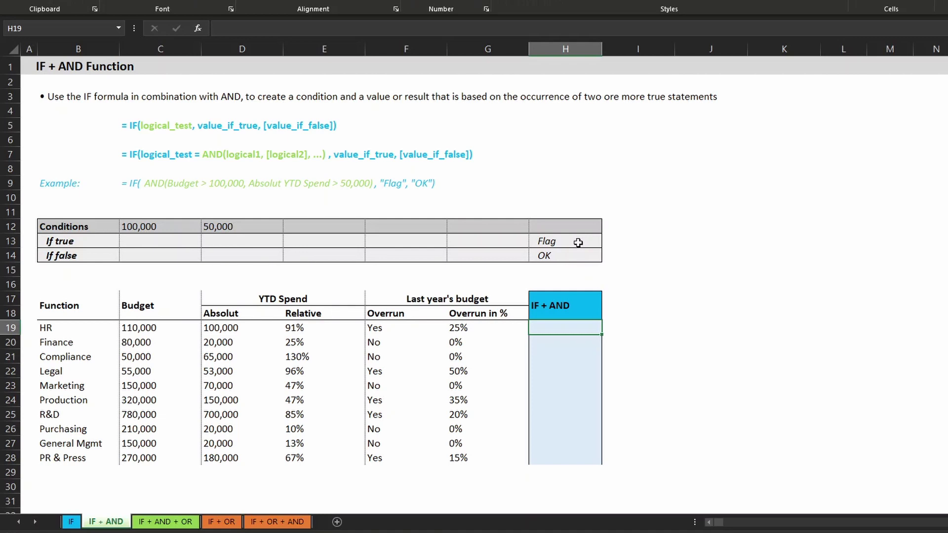
{"action": "type", "text": "+if("}
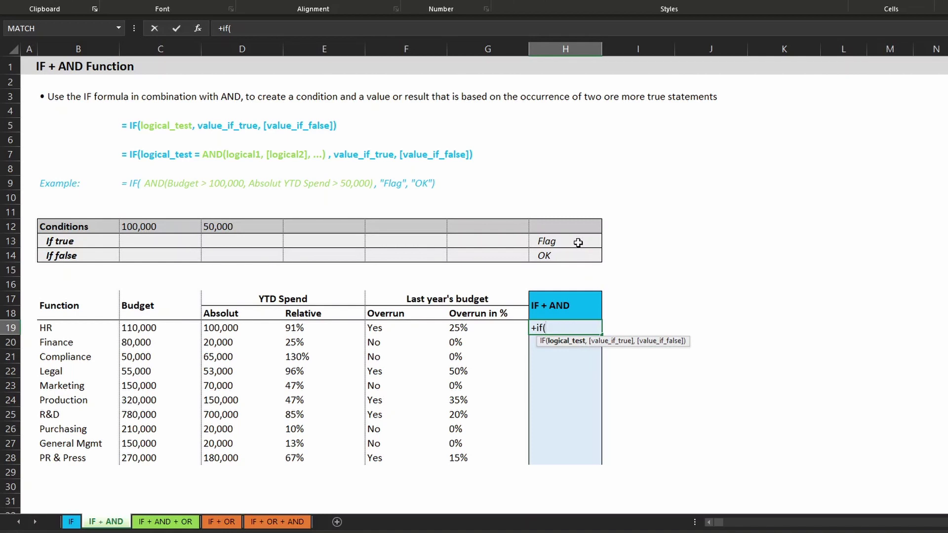
{"action": "type", "text": "and"}
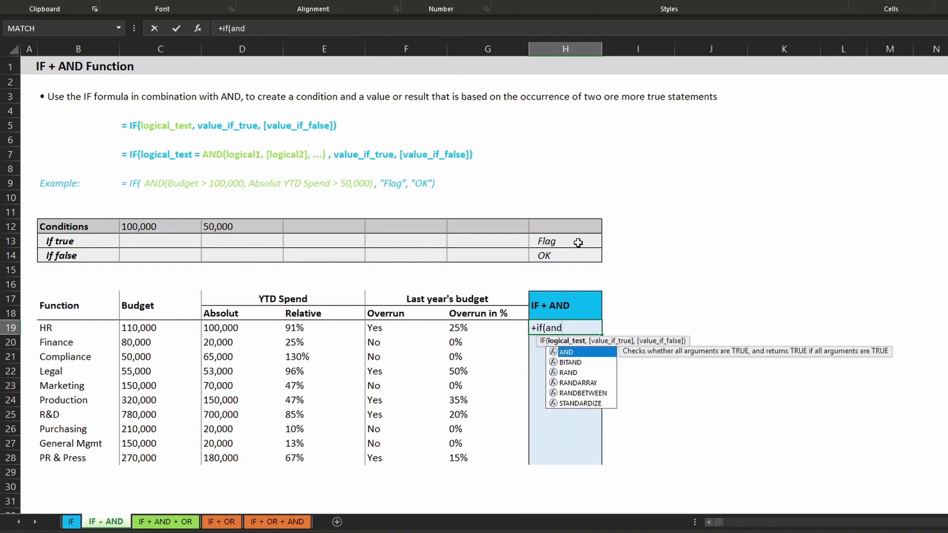
{"action": "type", "text": "("}
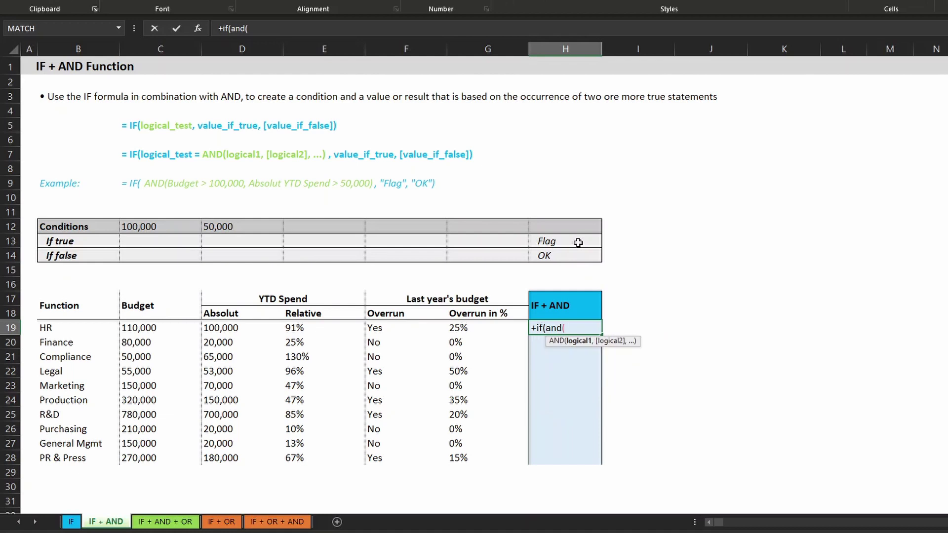
{"action": "left_click", "coordinate": [161, 330]}
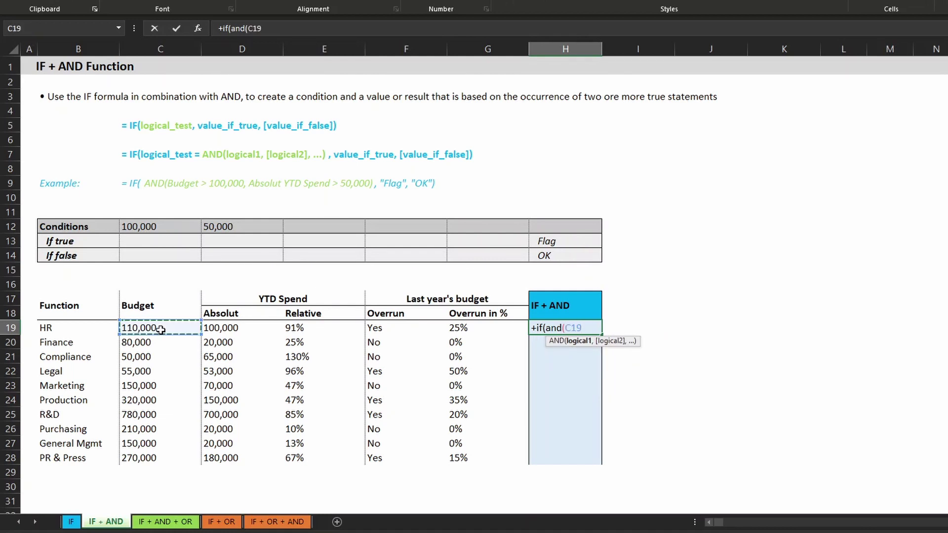
{"action": "type", "text": ">"}
{"action": "left_click", "coordinate": [158, 226]}
{"action": "type", "text": ","}
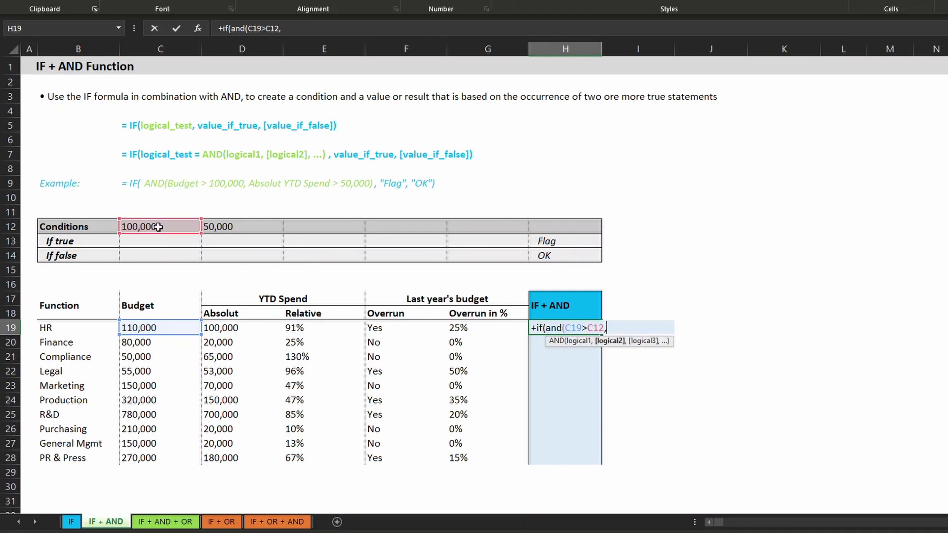
Add D19>D12 as the second AND condition, make the C12 and D12 references absolute, and close the AND function
{"action": "left_click", "coordinate": [220, 328]}
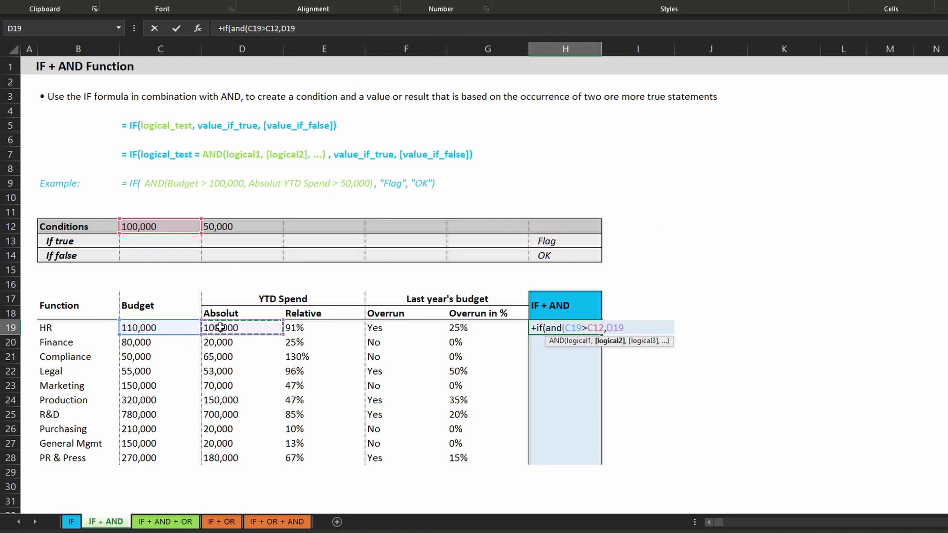
{"action": "type", "text": ">"}
{"action": "left_click", "coordinate": [232, 229]}
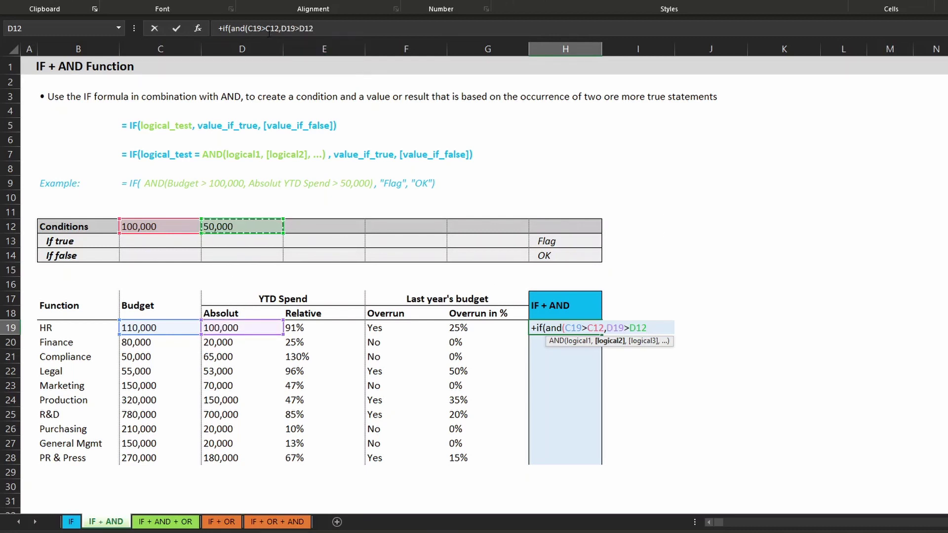
{"action": "left_click", "coordinate": [273, 31]}
{"action": "key", "text": "F4"}
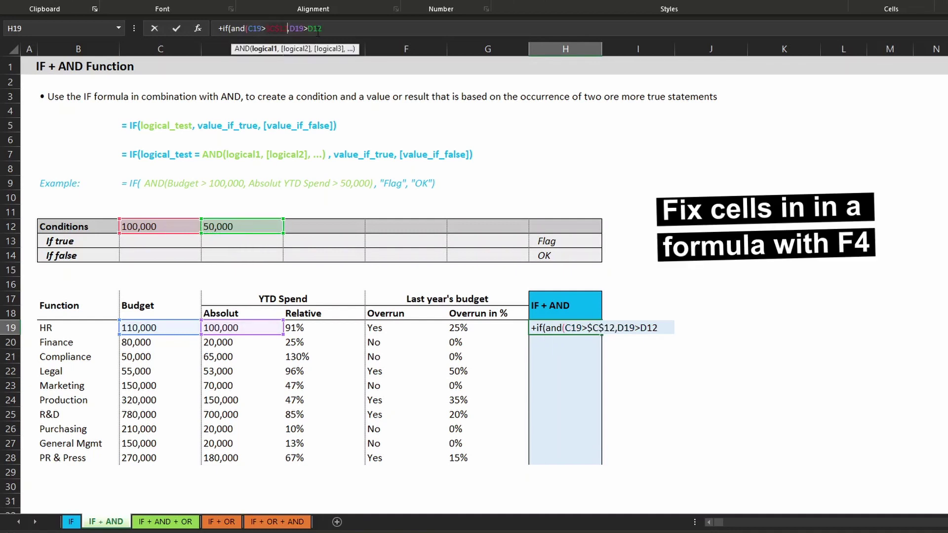
{"action": "left_click", "coordinate": [316, 29]}
{"action": "key", "text": "F4"}
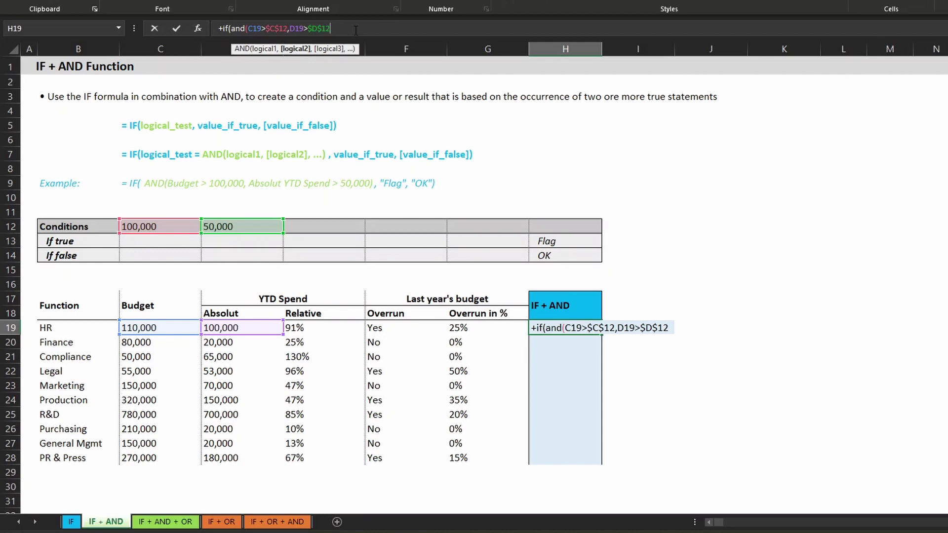
{"action": "type", "text": ")"}
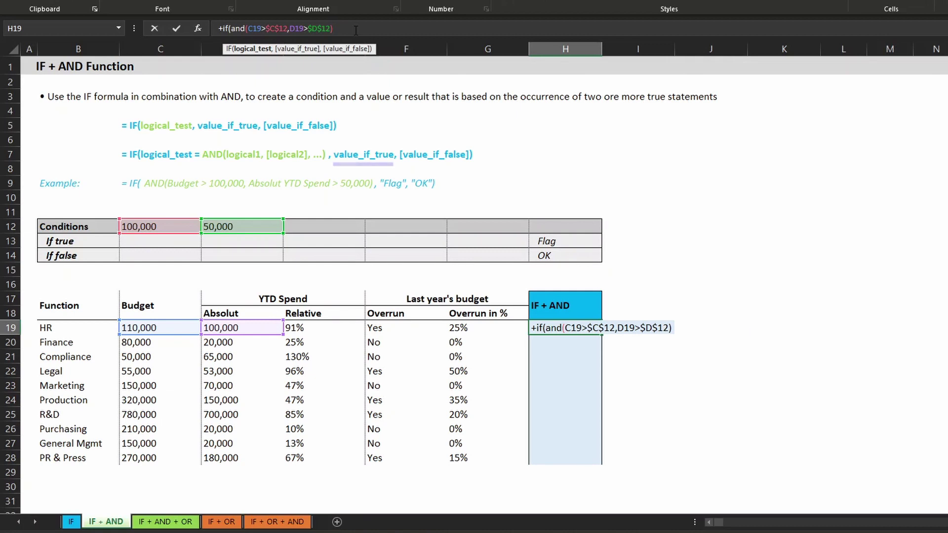
Complete the IF + AND formula with $H$13 as the value if true and $H$14 as the value if false
{"action": "type", "text": ",$H$13"}
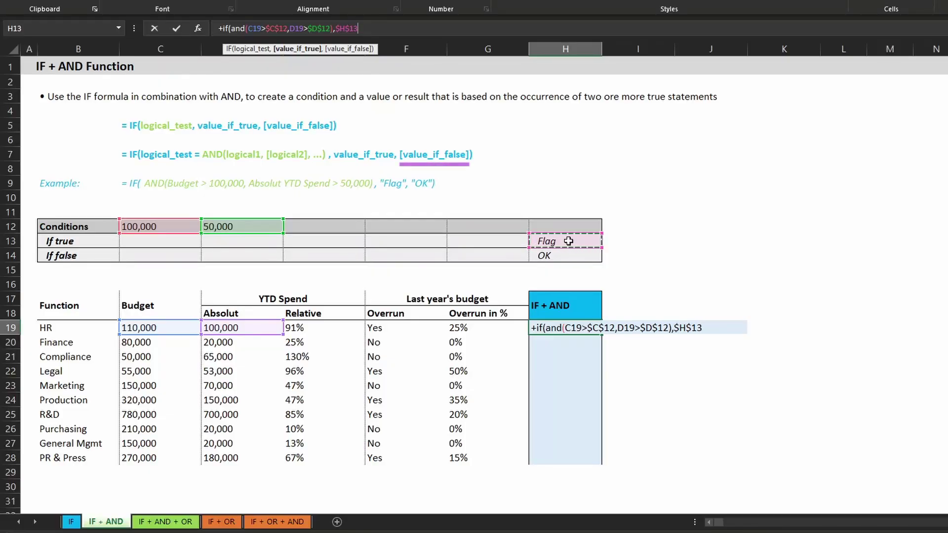
{"action": "type", "text": ",$H$14"}
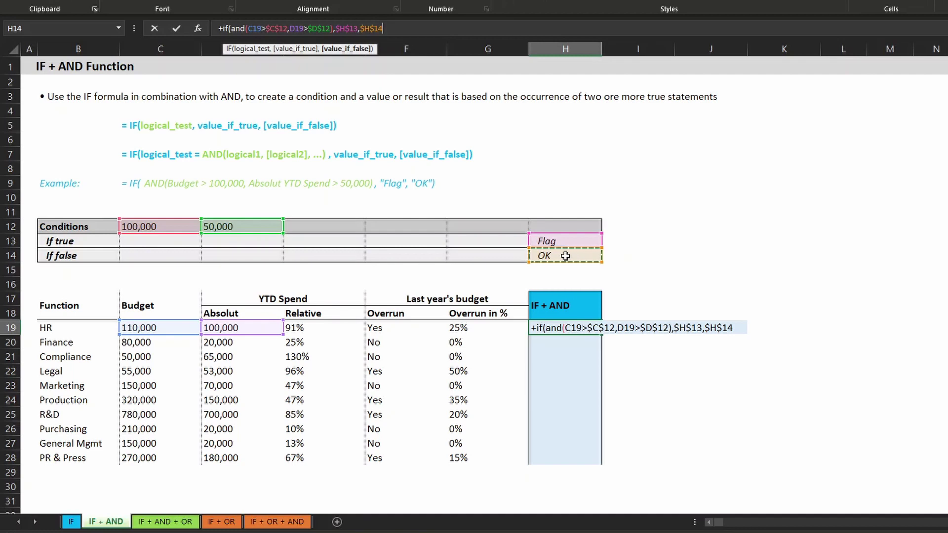
{"action": "type", "text": ")"}
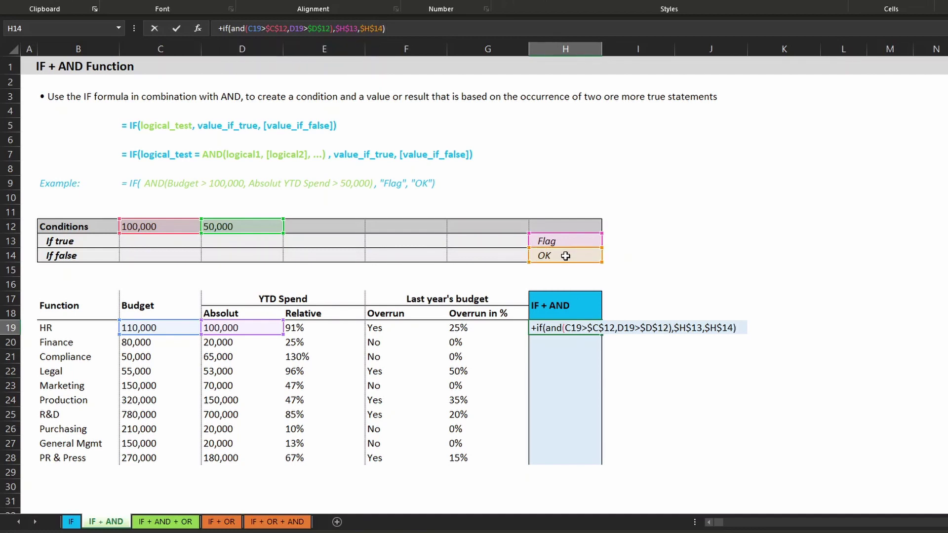
{"action": "key", "text": "Return"}
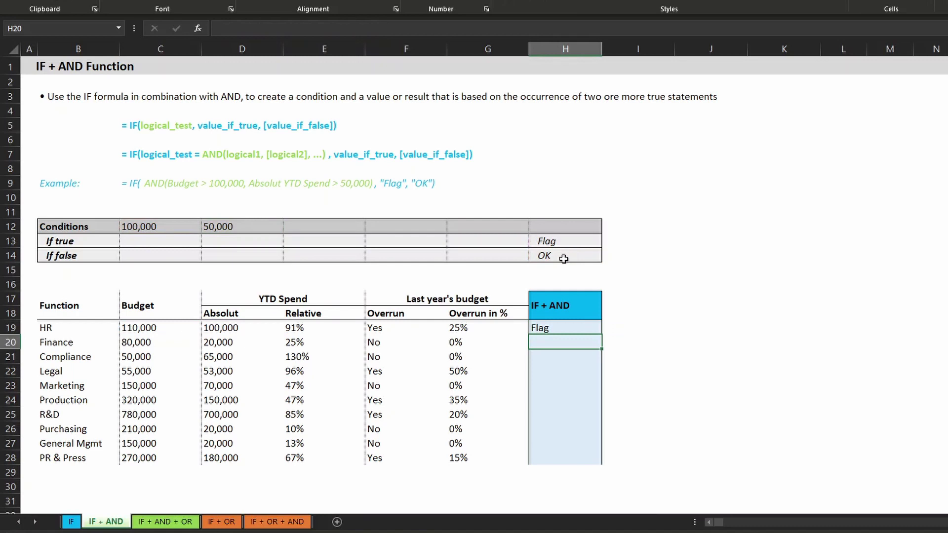
Fill the IF + AND formula from H19 down to H28 and check the HR and Purchasing rows
{"action": "left_click", "coordinate": [582, 327]}
{"action": "double_click", "coordinate": [601, 337]}
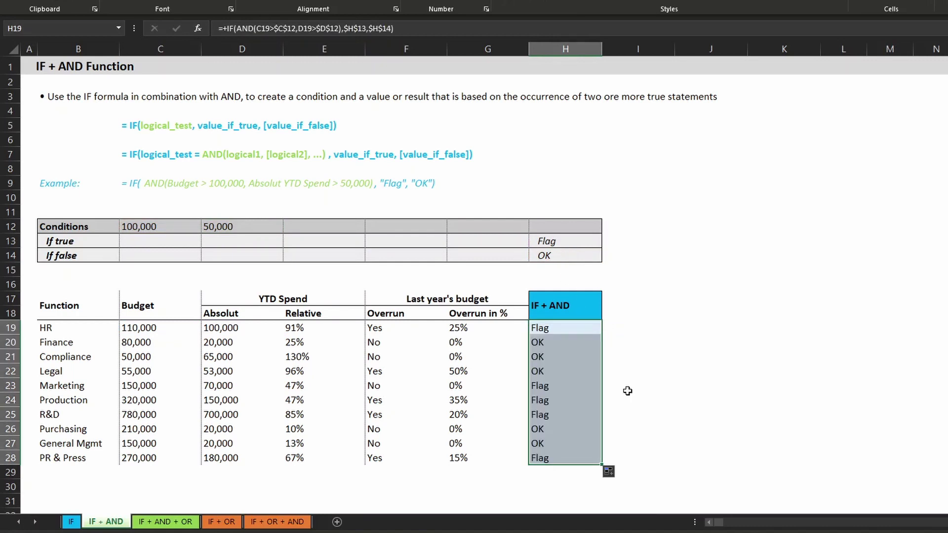
{"action": "left_click", "coordinate": [6, 327]}
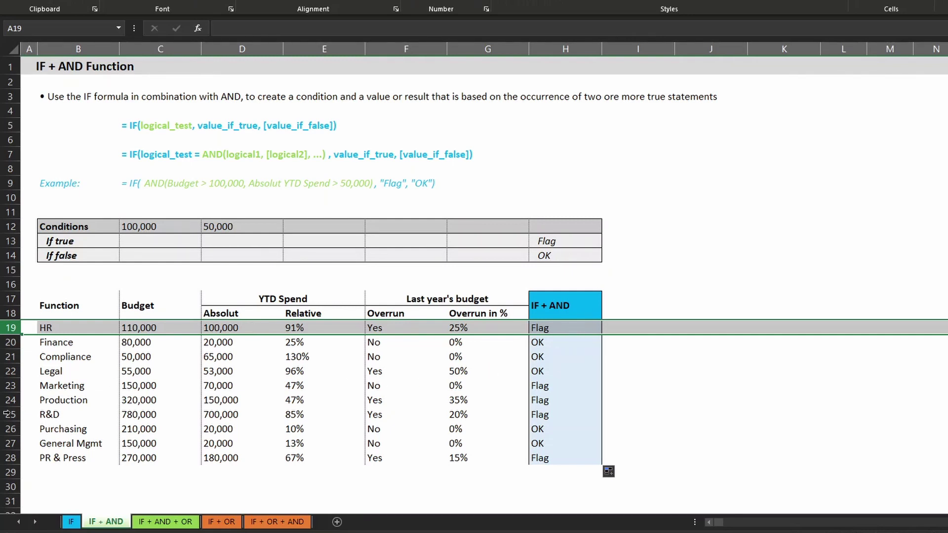
{"action": "left_click", "coordinate": [7, 429]}
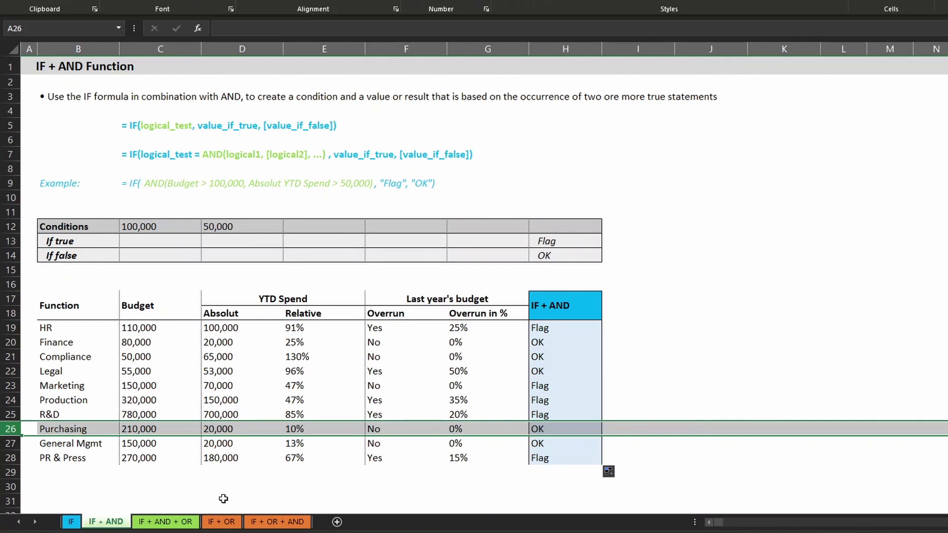
On the IF + AND + OR sheet, start an IF formula in H19 with a nested AND whose first condition is C19>$C$12
{"action": "left_click", "coordinate": [176, 521]}
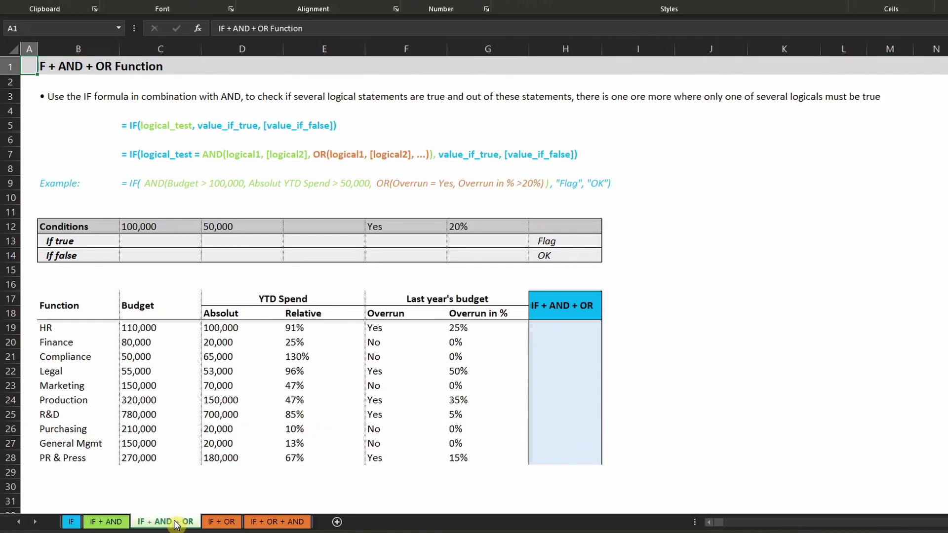
{"action": "left_click", "coordinate": [566, 327]}
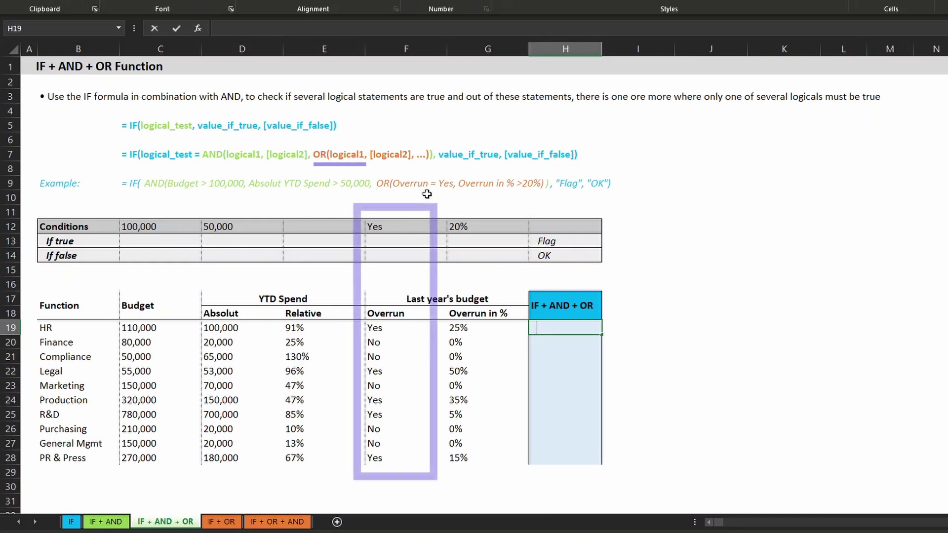
{"action": "key", "text": "F2"}
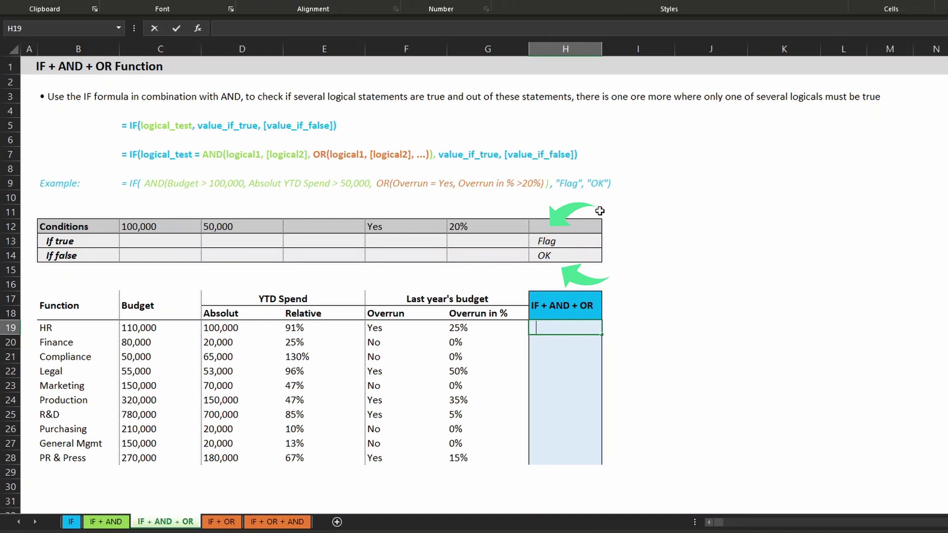
{"action": "key", "text": "Escape"}
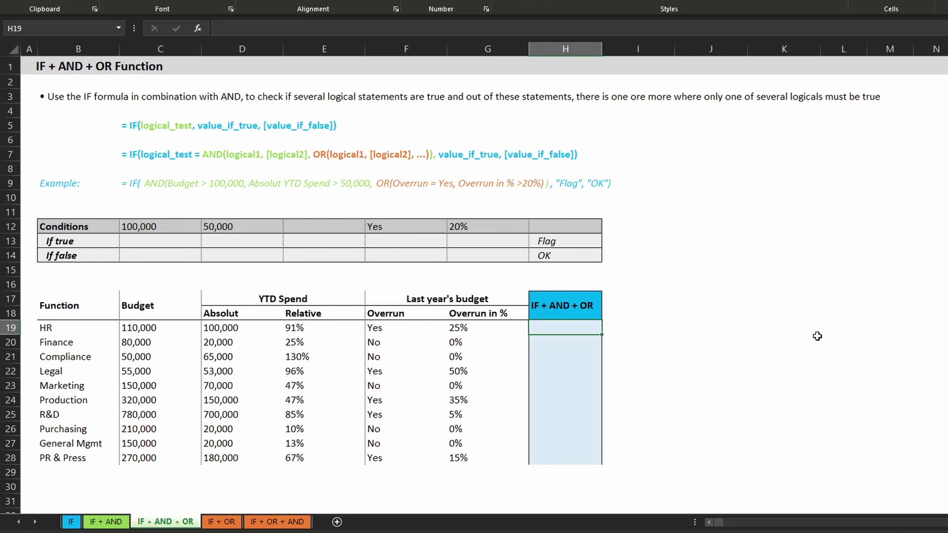
{"action": "type", "text": "+if("}
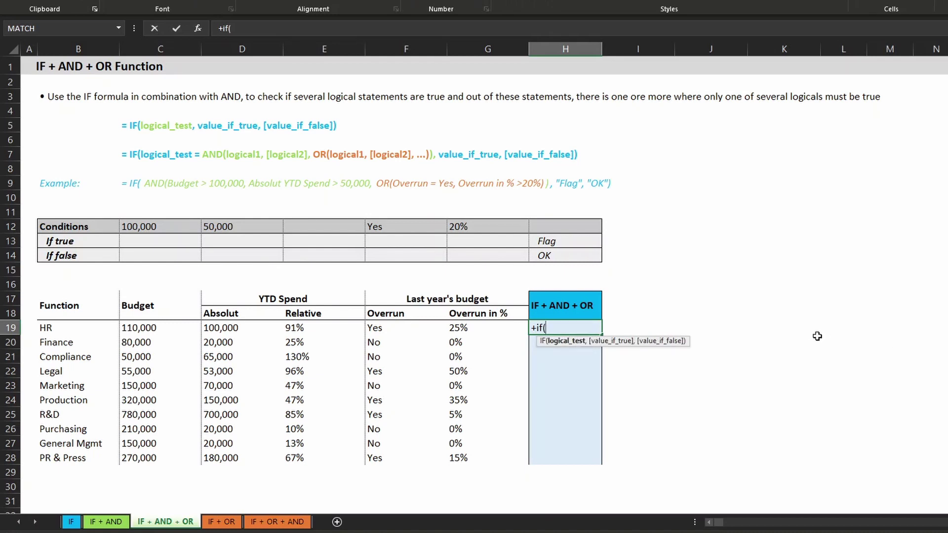
{"action": "type", "text": "and("}
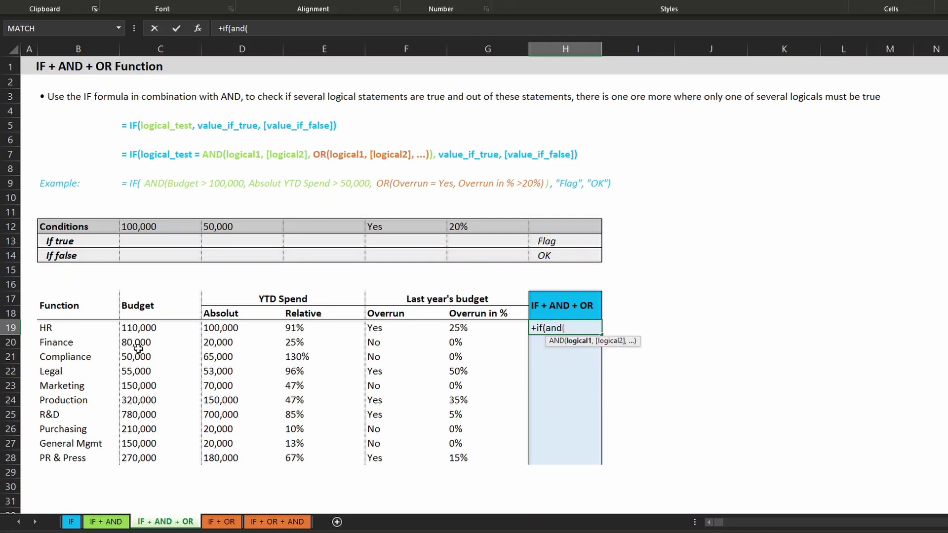
{"action": "left_click", "coordinate": [151, 328]}
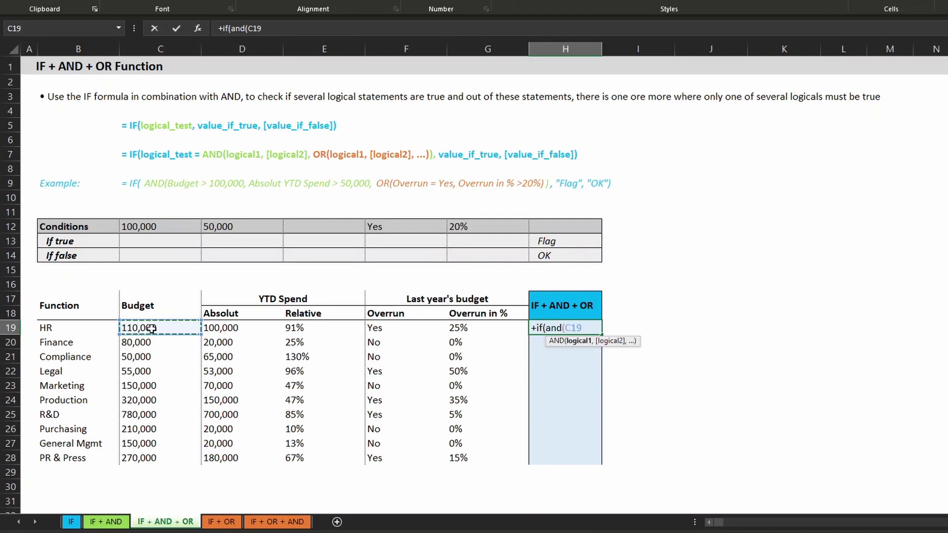
{"action": "type", "text": ">"}
{"action": "left_click", "coordinate": [150, 225]}
{"action": "key", "text": "F4"}
{"action": "type", "text": ","}
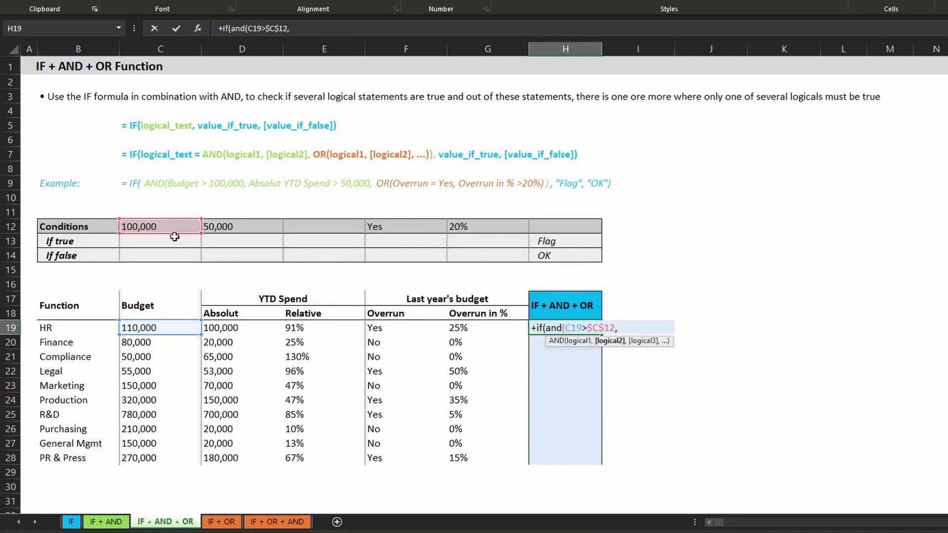
Add D19>$D$12 as the second AND condition in the H19 formula
{"action": "left_click", "coordinate": [223, 329]}
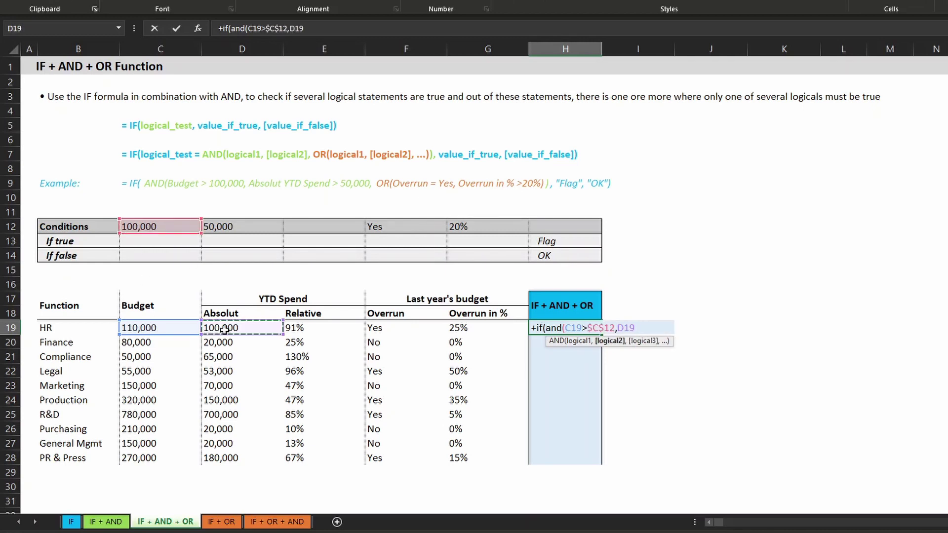
{"action": "type", "text": ">"}
{"action": "left_click", "coordinate": [254, 230]}
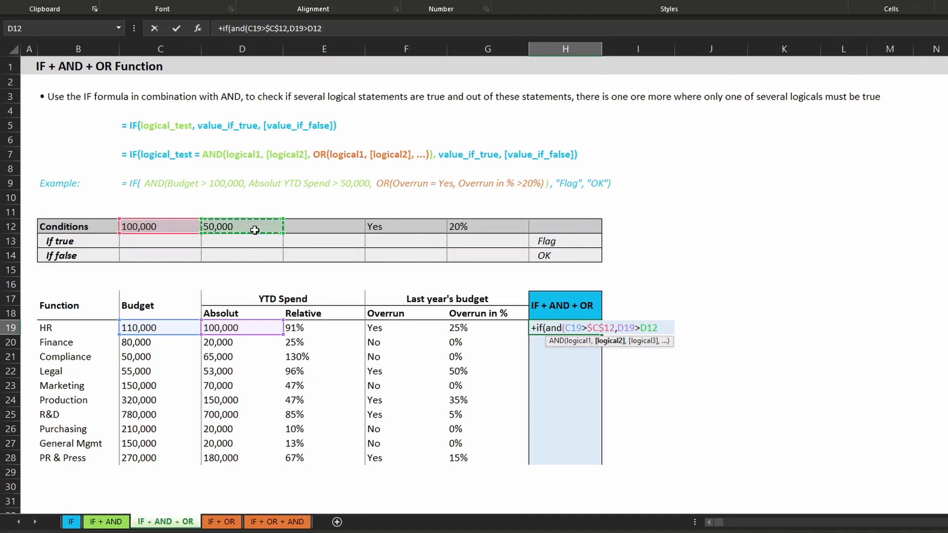
{"action": "key", "text": "F4"}
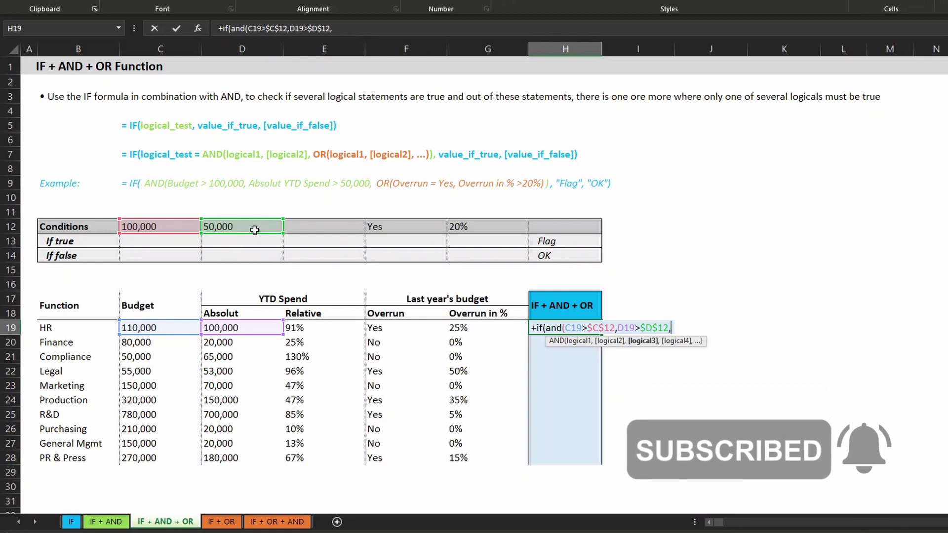
{"action": "type", "text": ","}
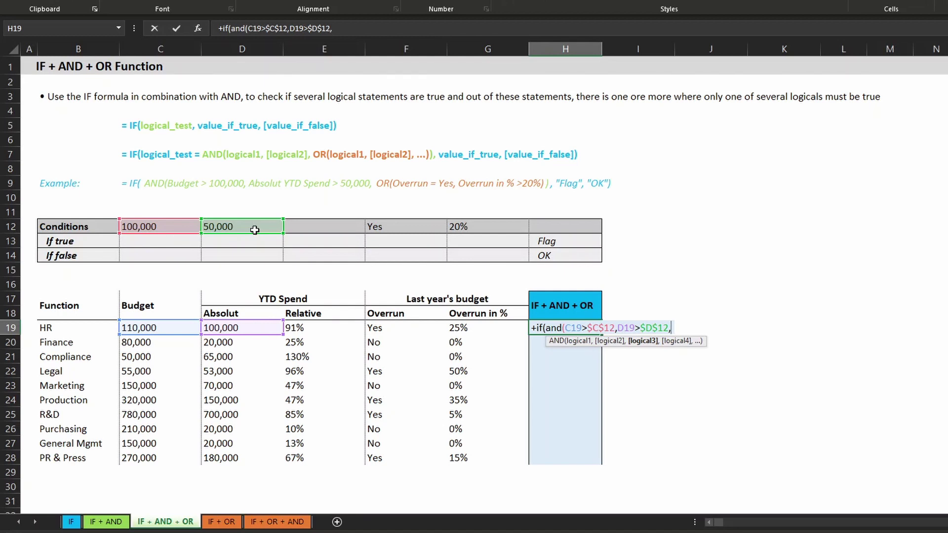
Nest an OR function as the third AND argument, with F19=$F$12 as its first condition
{"action": "type", "text": "or"}
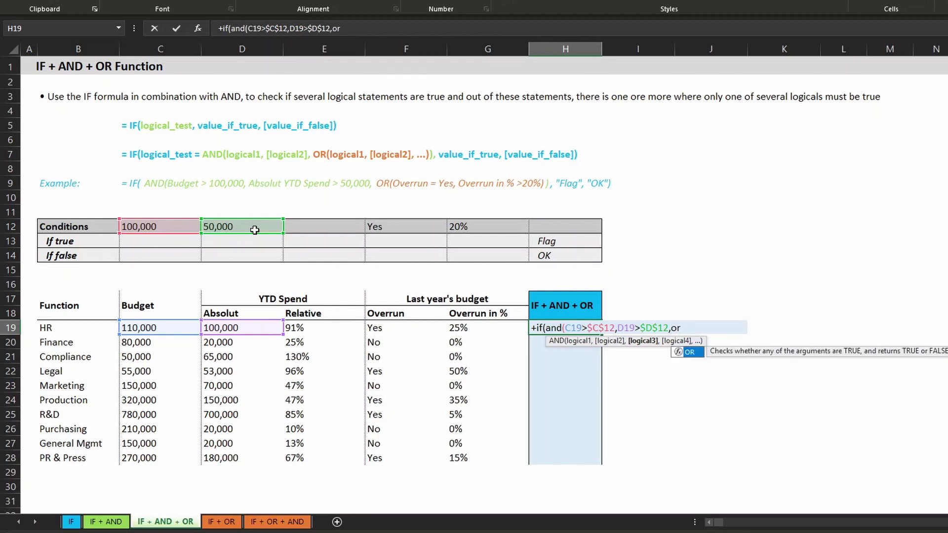
{"action": "type", "text": "("}
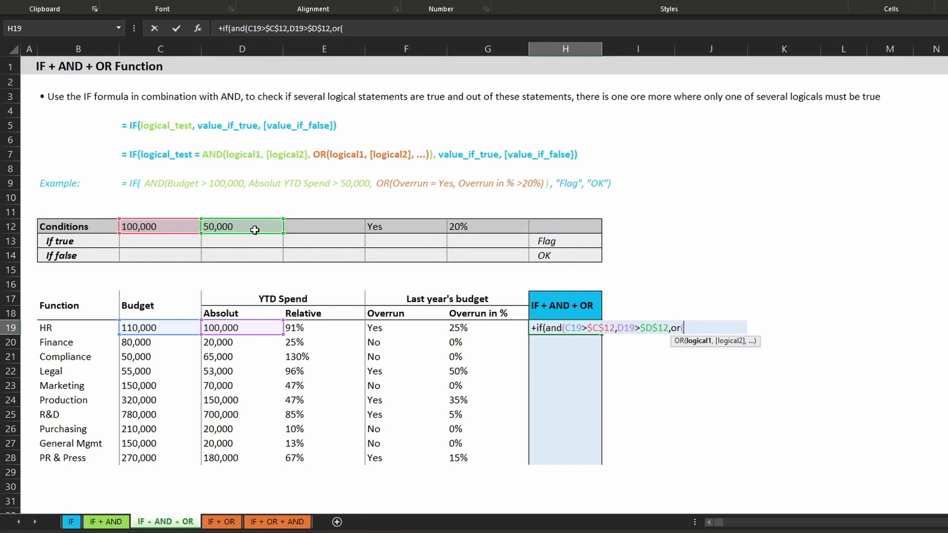
{"action": "left_click", "coordinate": [399, 327]}
{"action": "type", "text": "="}
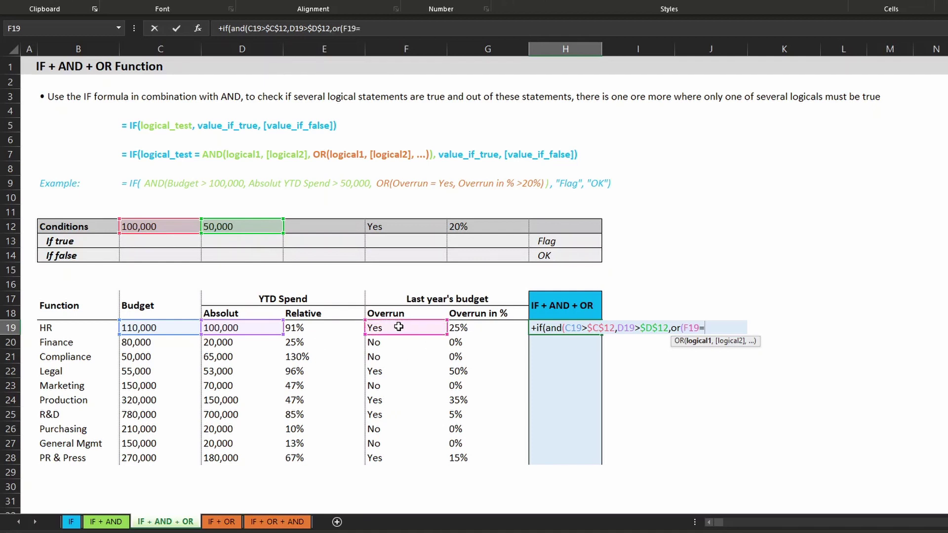
{"action": "left_click", "coordinate": [423, 226]}
{"action": "key", "text": "F4"}
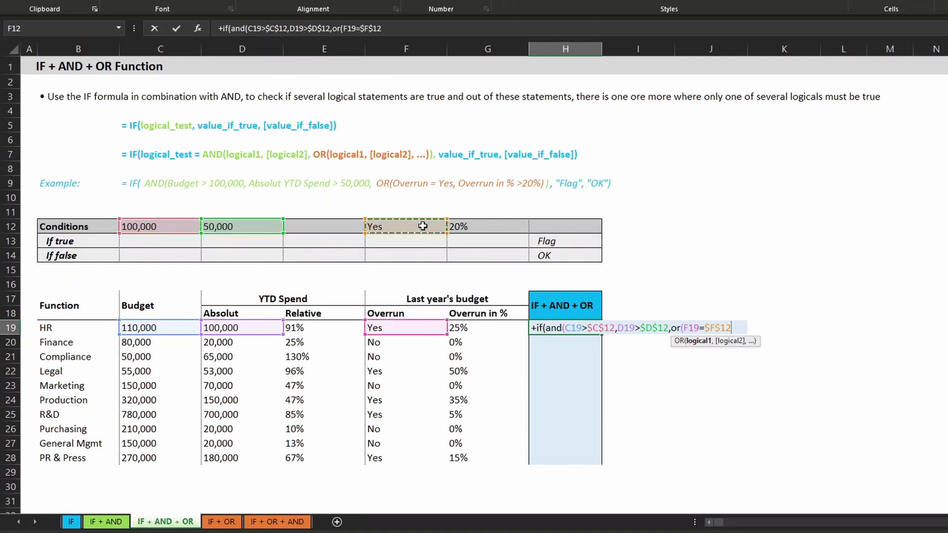
{"action": "type", "text": ","}
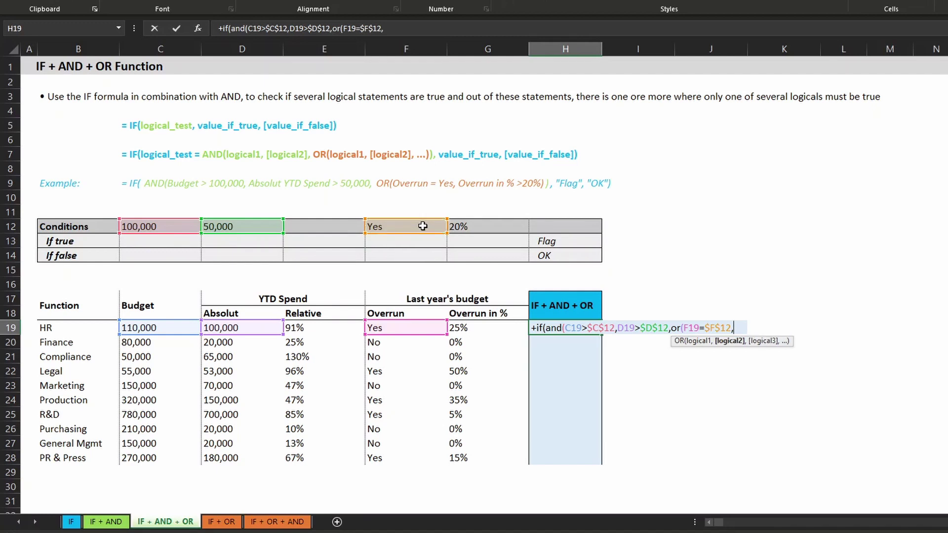
Add G19>$G$12 as the second OR condition, and close both the OR and AND functions
{"action": "left_click", "coordinate": [496, 329]}
{"action": "type", "text": ">"}
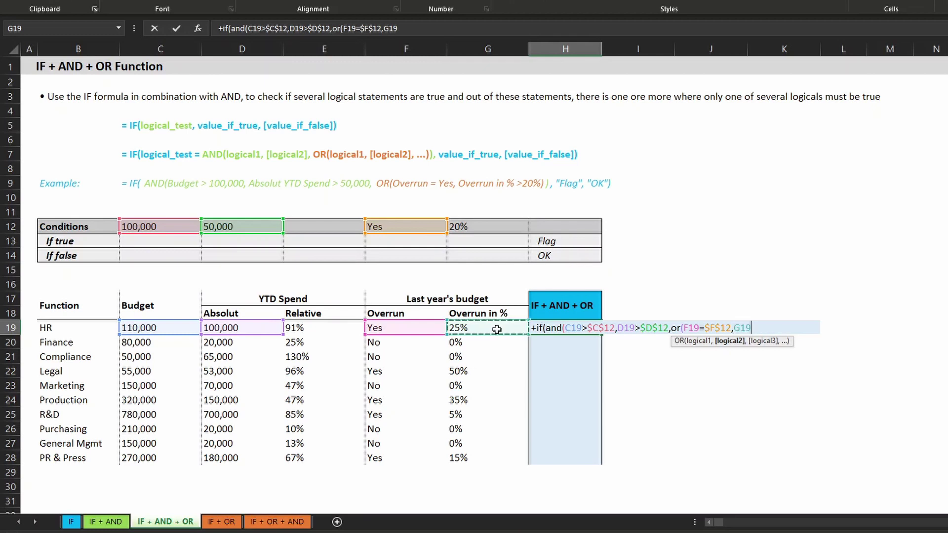
{"action": "left_click", "coordinate": [491, 226]}
{"action": "key", "text": "F4"}
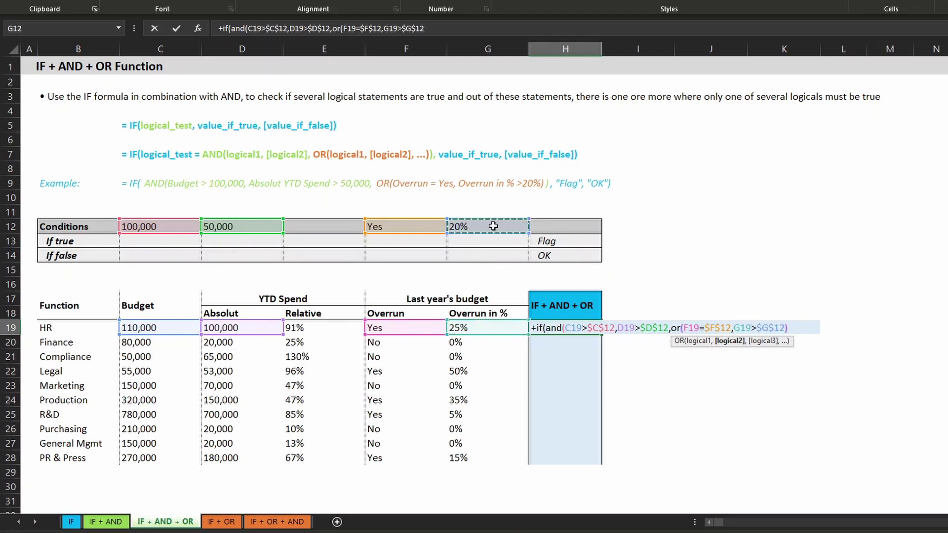
{"action": "type", "text": ")"}
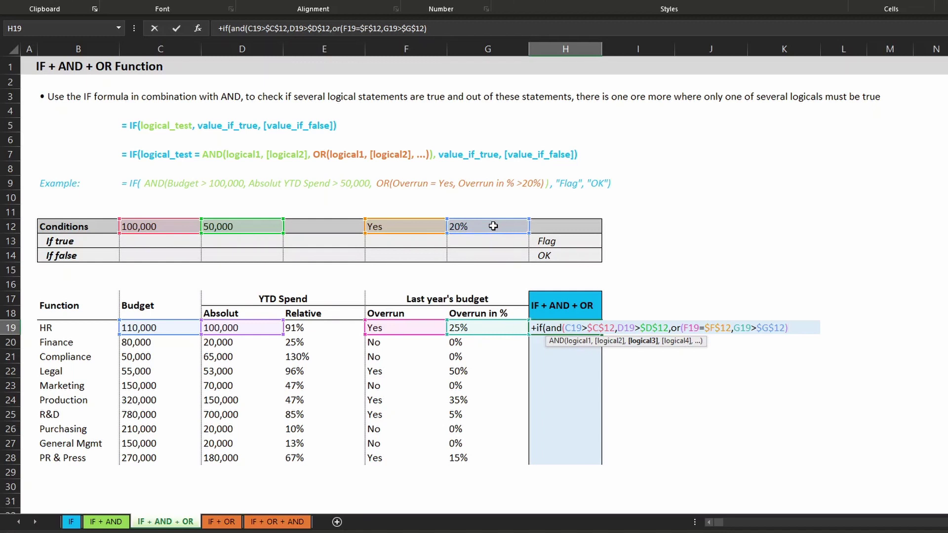
{"action": "type", "text": ")"}
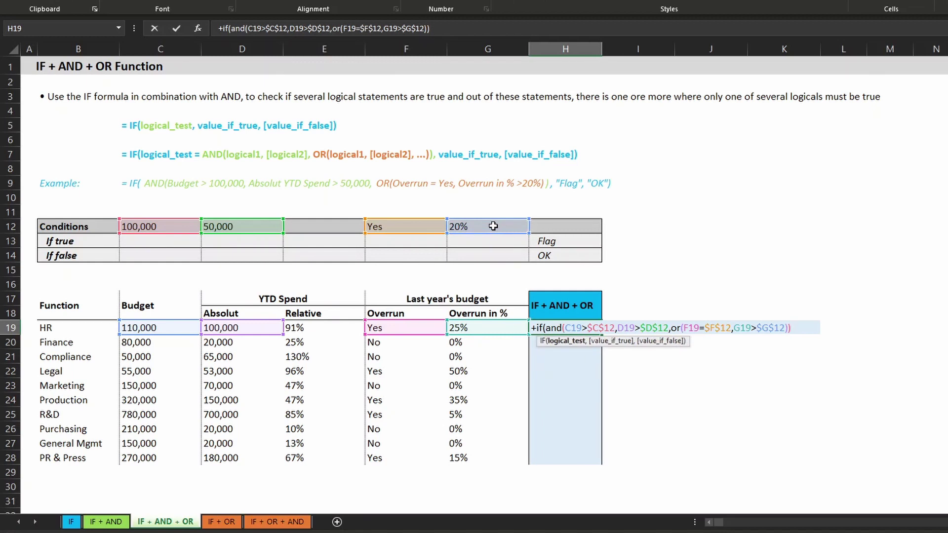
{"action": "type", "text": ","}
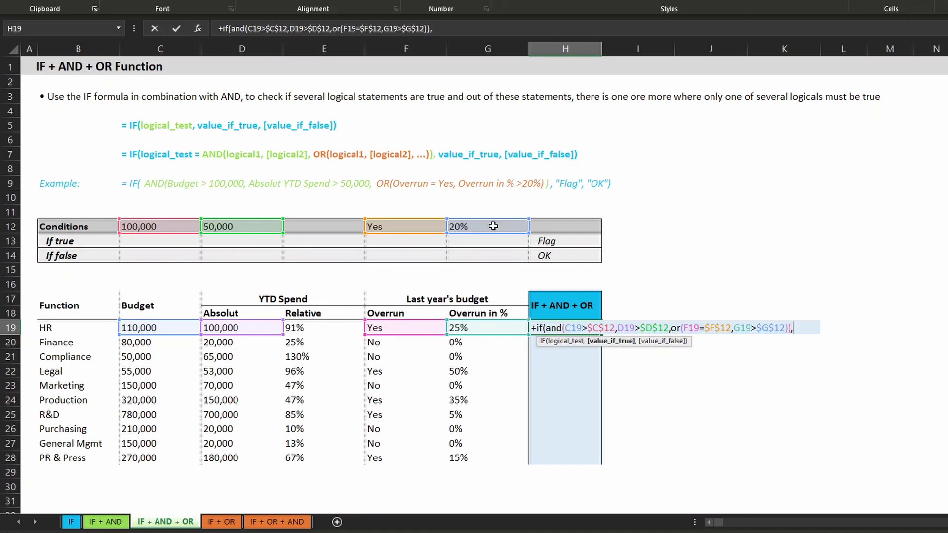
Complete the IF + AND + OR formula with $H$13 as the value if true and $H$14 as the value if false
{"action": "left_click", "coordinate": [564, 243]}
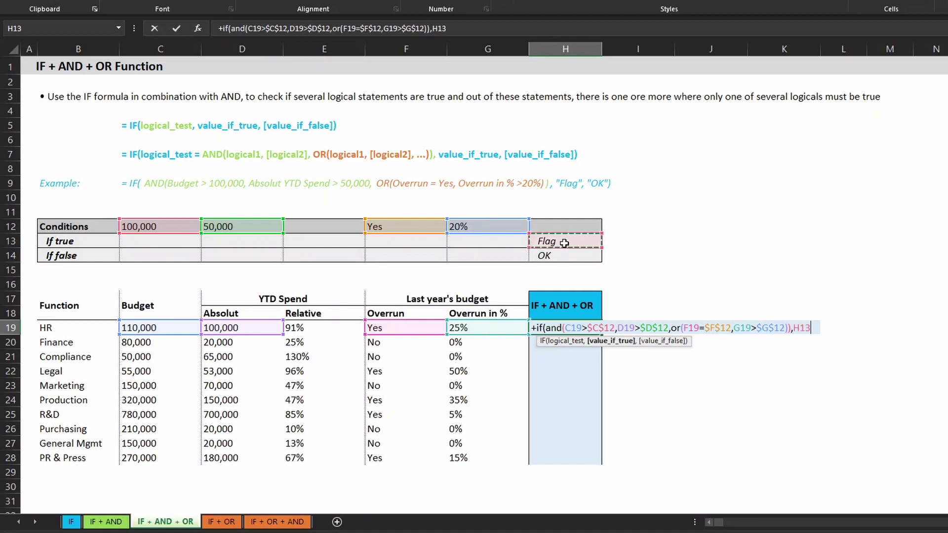
{"action": "key", "text": "F4"}
{"action": "type", "text": ","}
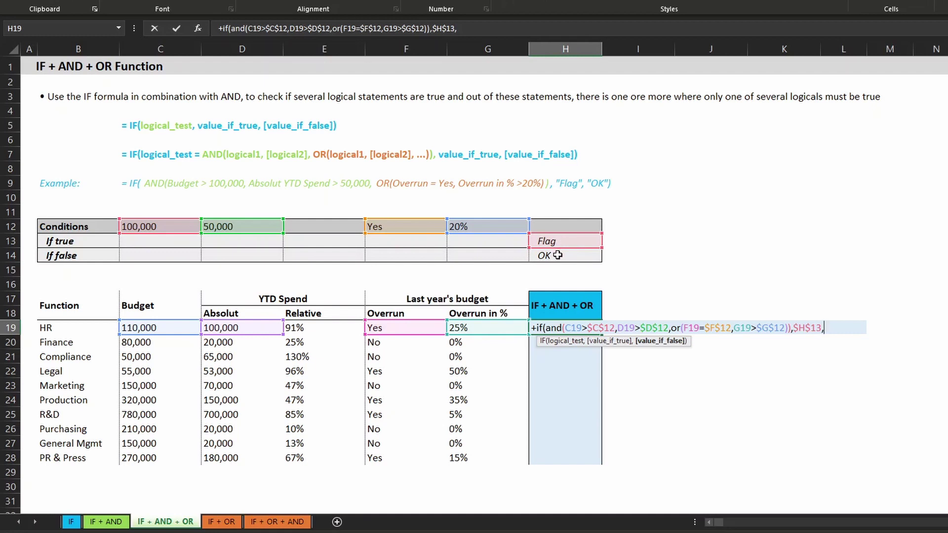
{"action": "left_click", "coordinate": [556, 255]}
{"action": "key", "text": "F4"}
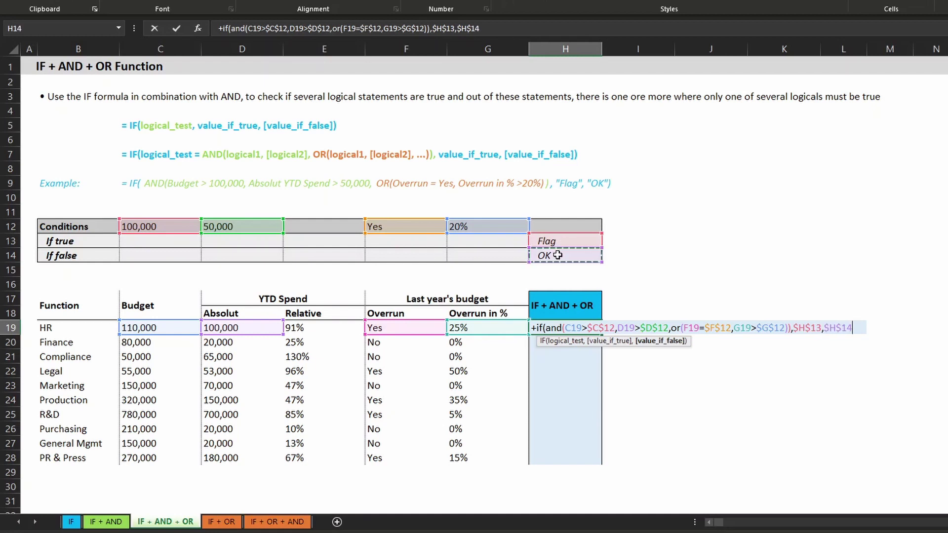
{"action": "type", "text": ")"}
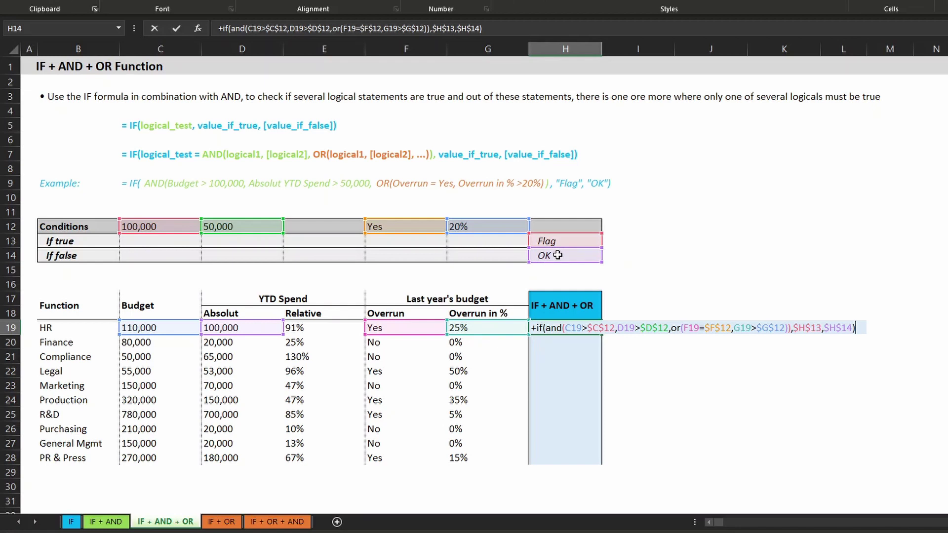
{"action": "key", "text": "Return"}
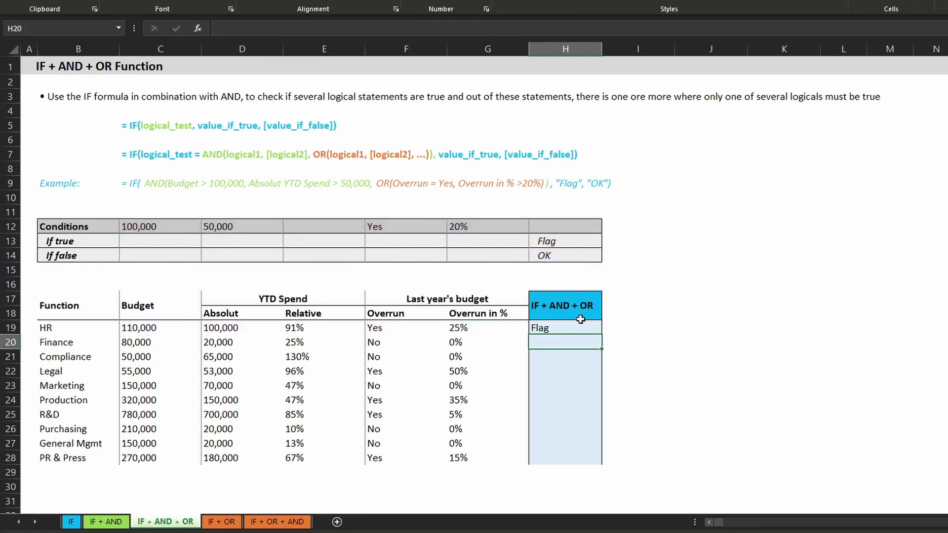
Fill the IF + AND + OR formula from H19 down to H28 and check the HR and PR & Press rows
{"action": "left_click", "coordinate": [580, 327]}
{"action": "double_click", "coordinate": [601, 335]}
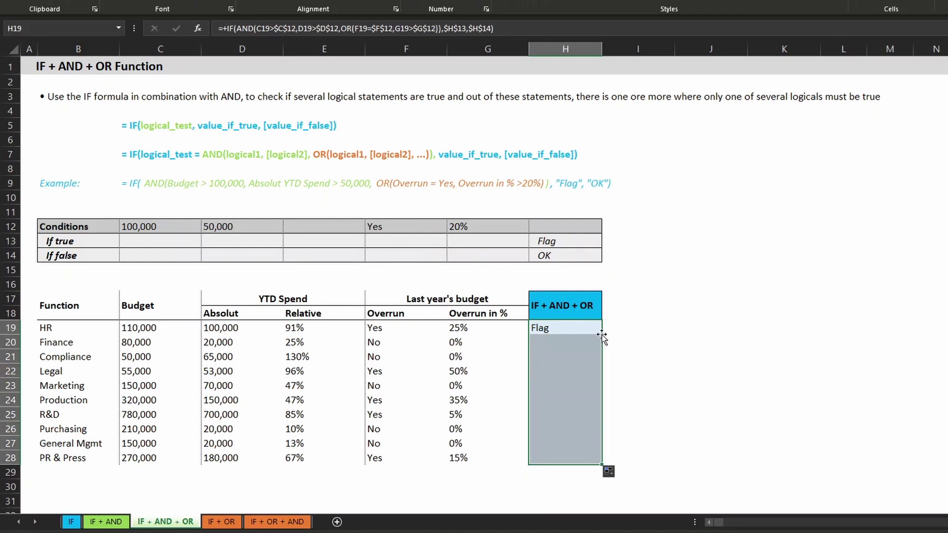
{"action": "left_click", "coordinate": [11, 327]}
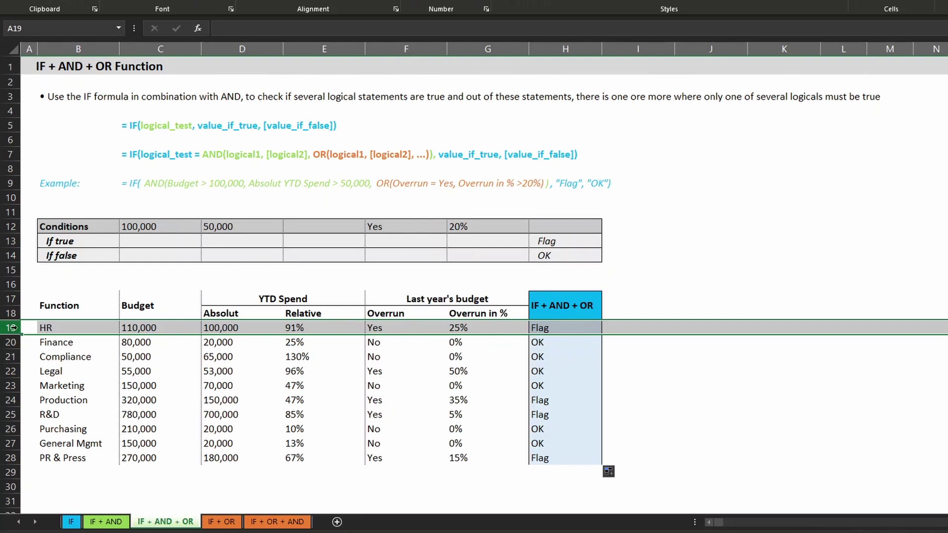
{"action": "left_click", "coordinate": [10, 457]}
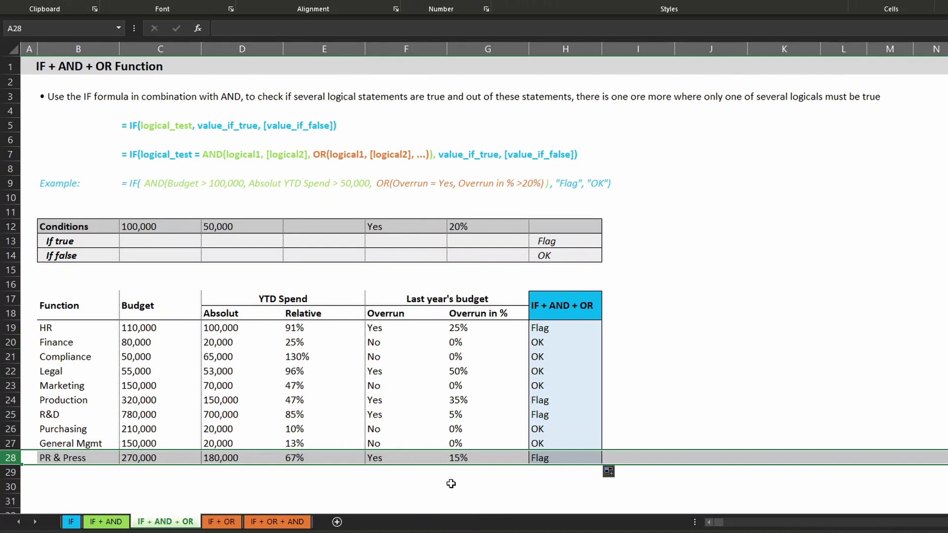
{"action": "key", "text": "F2"}
{"action": "key", "text": "Escape"}
On the IF + OR sheet, start an IF formula in H19 with a nested OR whose first condition is C19>$C$12
{"action": "left_click", "coordinate": [217, 523]}
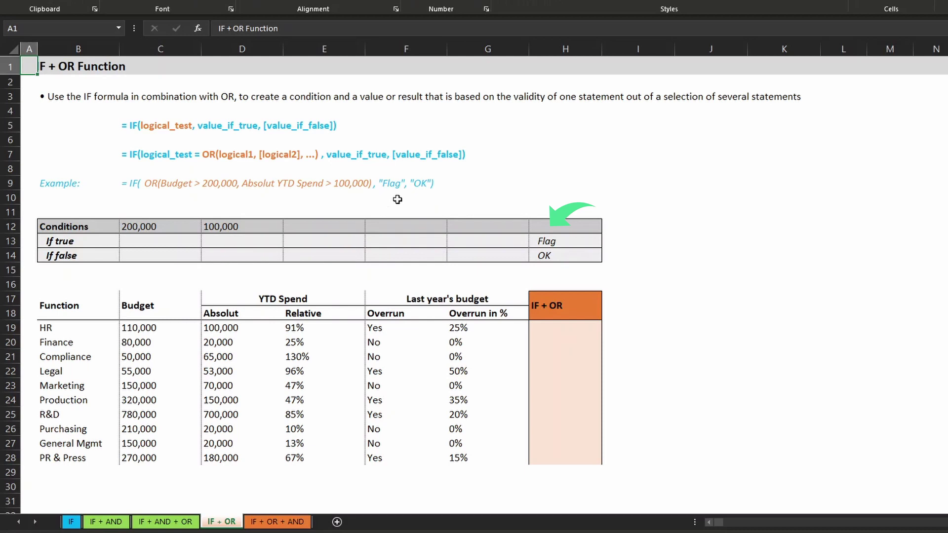
{"action": "left_click", "coordinate": [565, 327]}
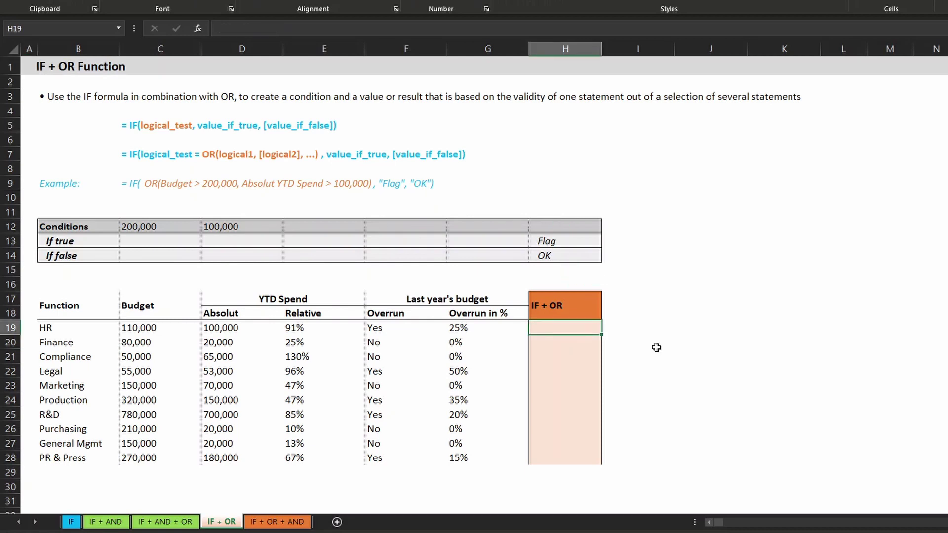
{"action": "type", "text": "+if("}
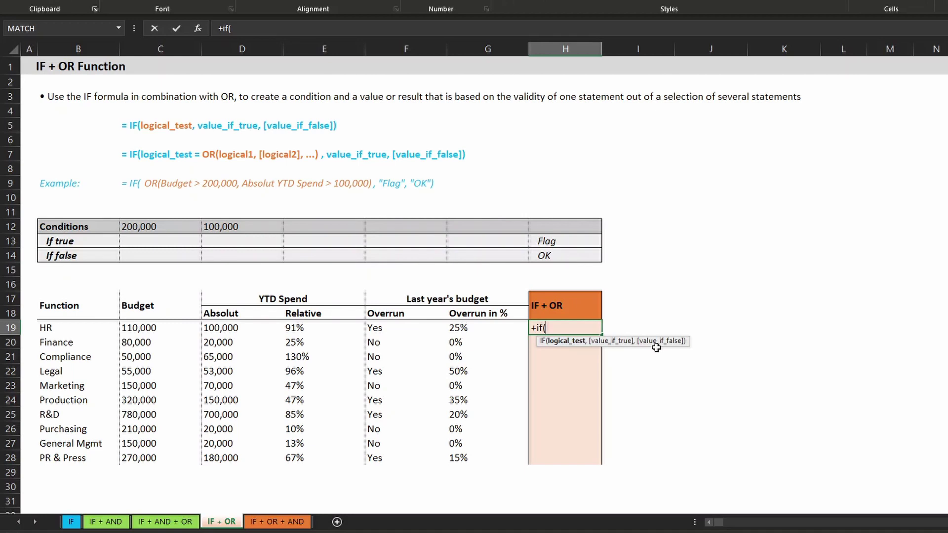
{"action": "type", "text": "or("}
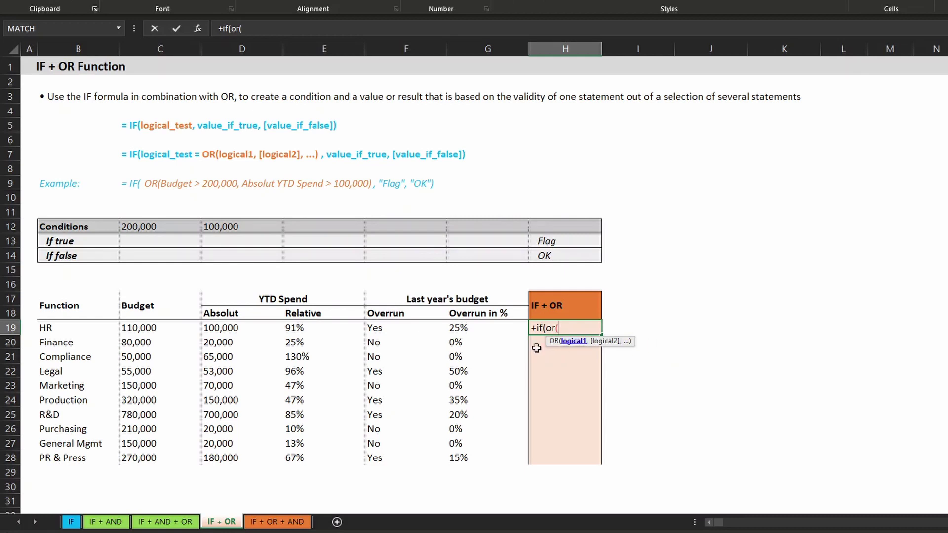
{"action": "left_click", "coordinate": [170, 328]}
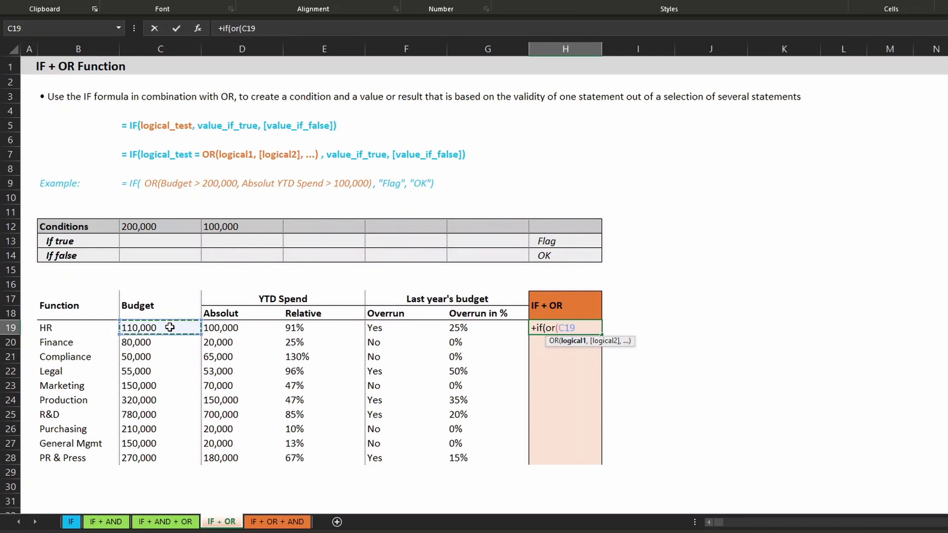
{"action": "type", "text": ">"}
{"action": "left_click", "coordinate": [174, 228]}
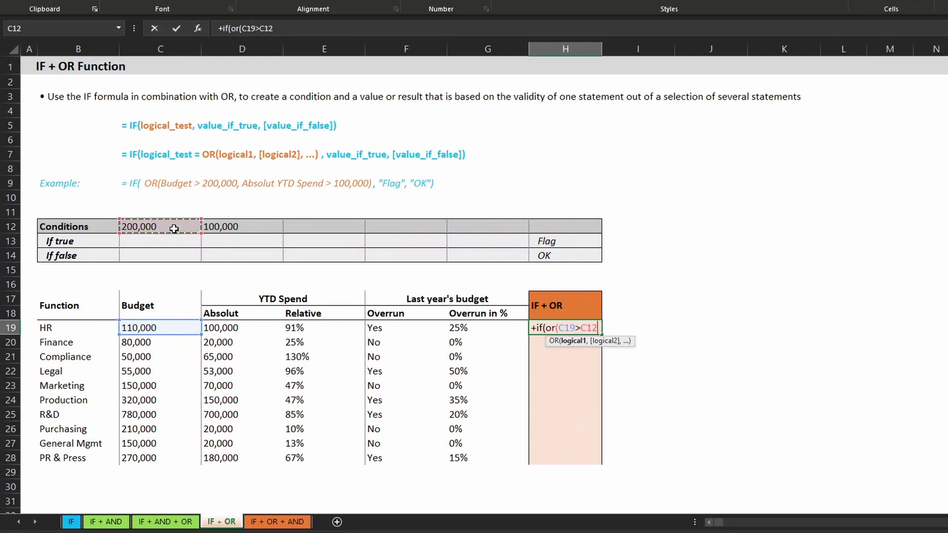
{"action": "key", "text": "F4"}
{"action": "type", "text": ","}
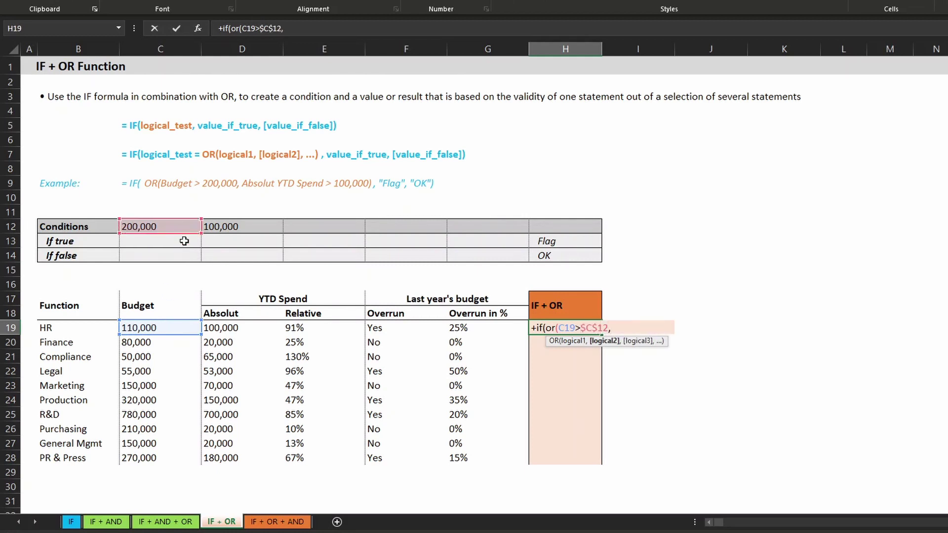
Add D19>$D$12 as the second OR condition and close the OR function
{"action": "left_click", "coordinate": [226, 328]}
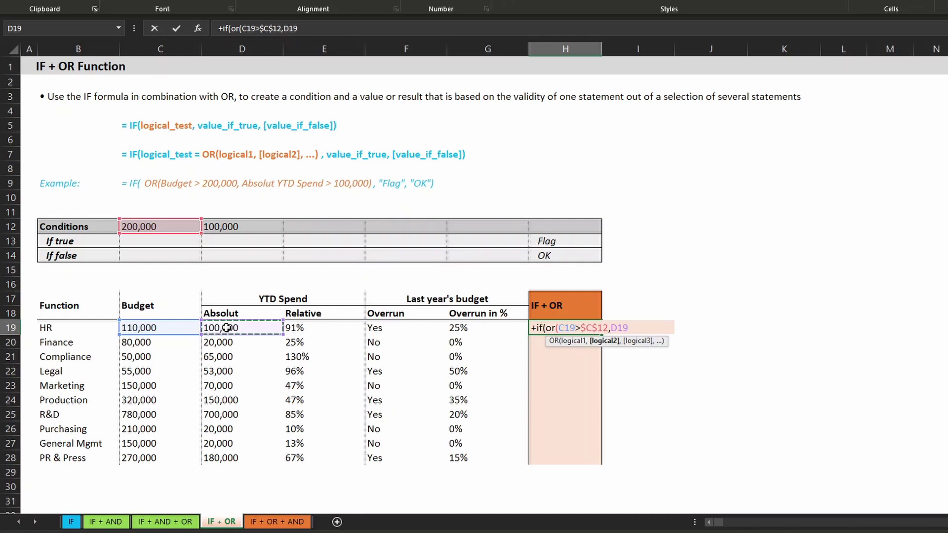
{"action": "type", "text": ">"}
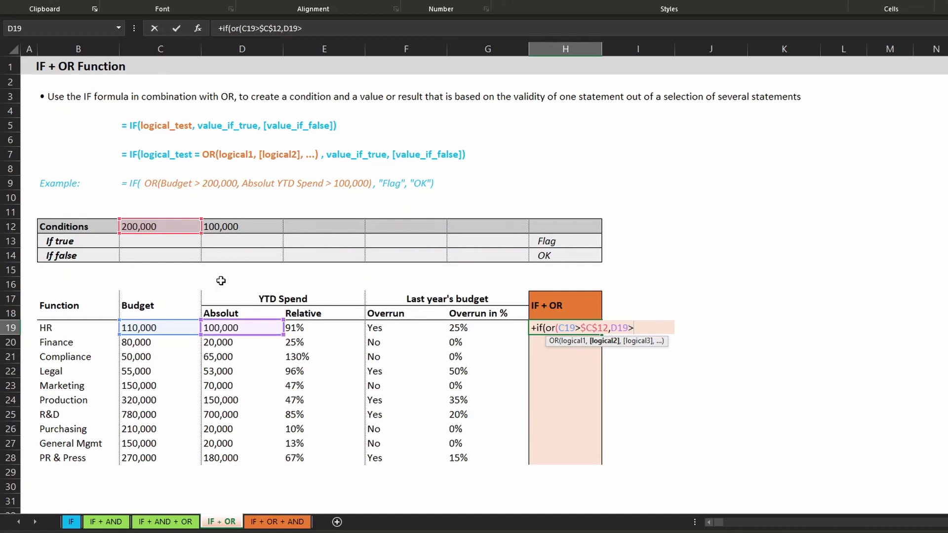
{"action": "left_click", "coordinate": [237, 226]}
{"action": "key", "text": "F4"}
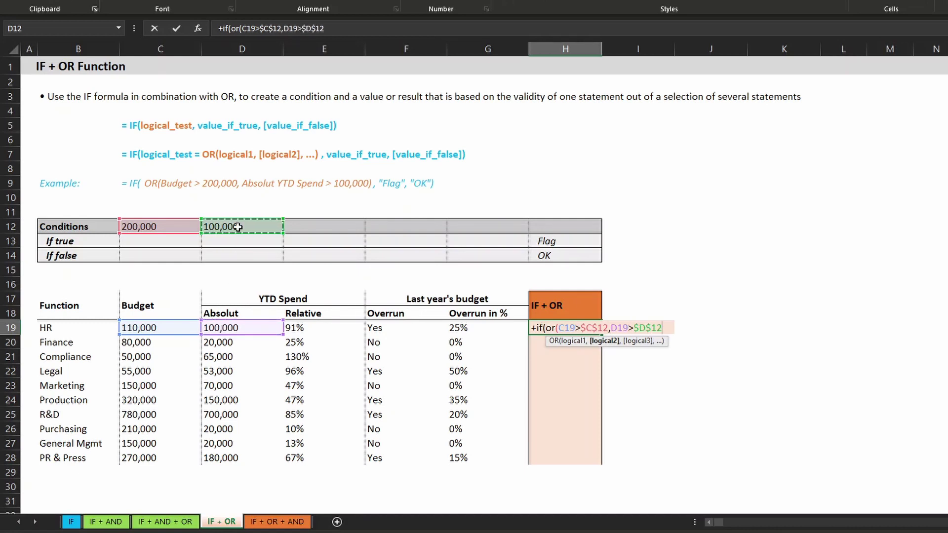
{"action": "type", "text": ")"}
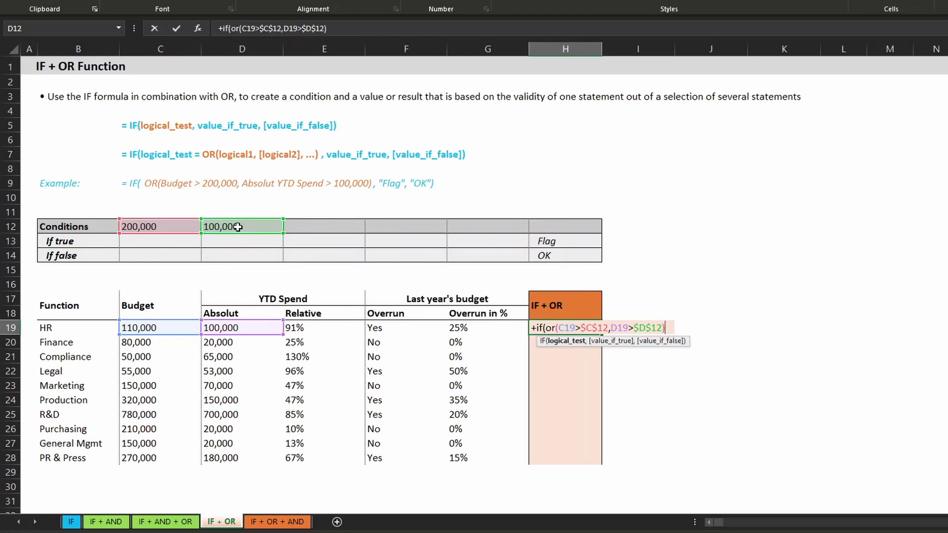
{"action": "type", "text": ","}
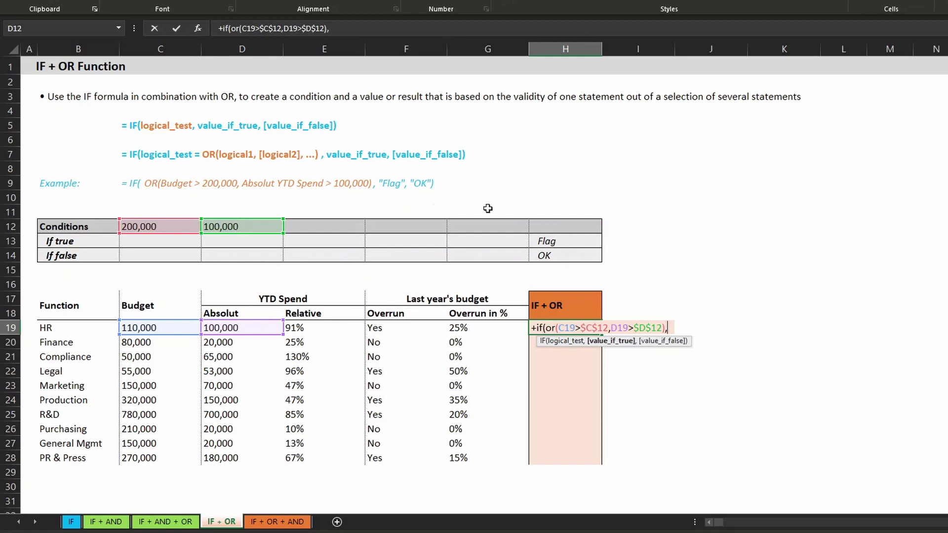
Complete the IF + OR formula with $H$13 as the value if true and $H$14 as the value if false
{"action": "left_click", "coordinate": [548, 241]}
{"action": "key", "text": "F4"}
{"action": "type", "text": ","}
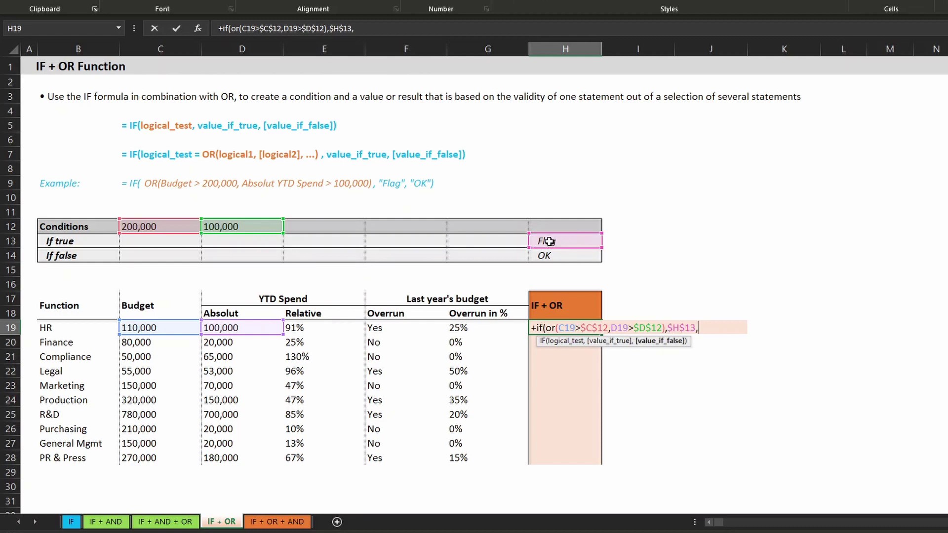
{"action": "left_click", "coordinate": [558, 255]}
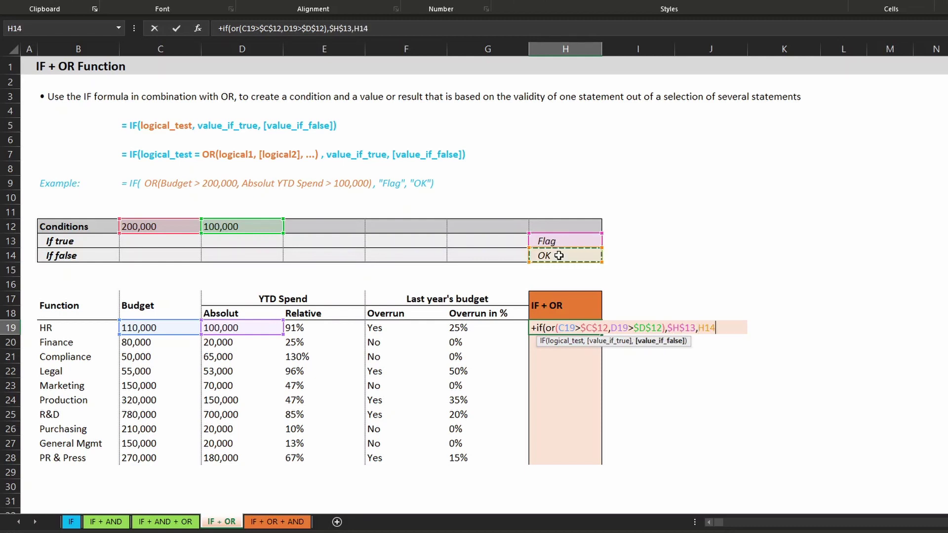
{"action": "key", "text": "F4"}
{"action": "type", "text": ")"}
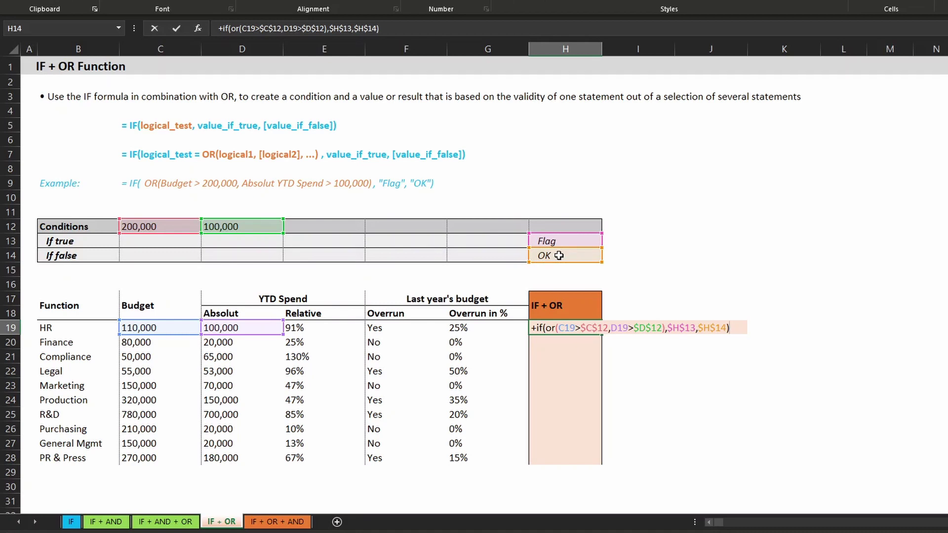
{"action": "key", "text": "Return"}
Fill the IF + OR formula from H19 down to H28 and check the Finance and Purchasing rows
{"action": "left_click", "coordinate": [567, 329]}
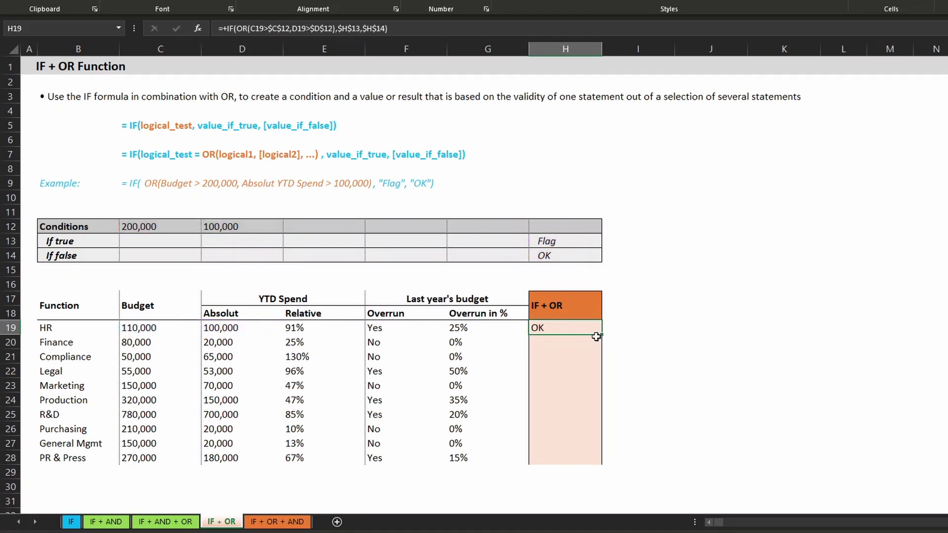
{"action": "double_click", "coordinate": [596, 336]}
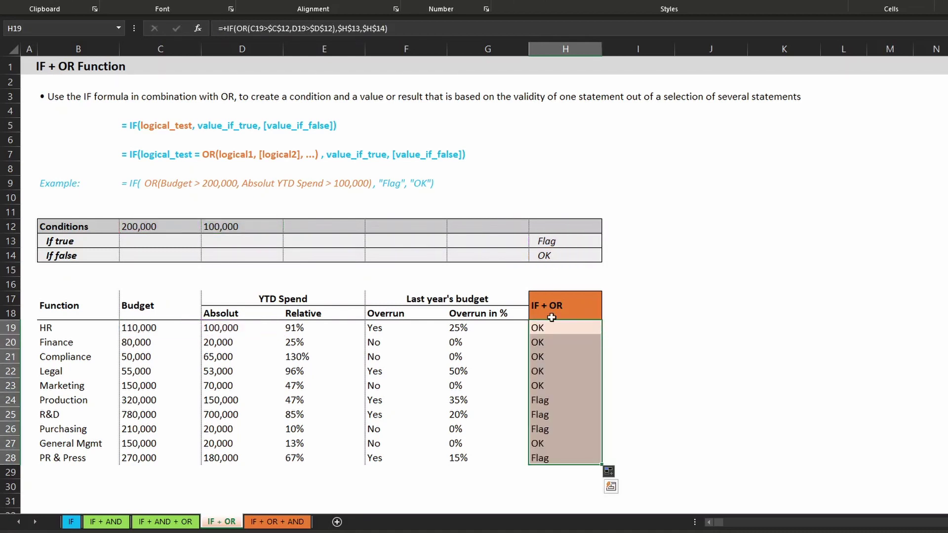
{"action": "left_click", "coordinate": [11, 342]}
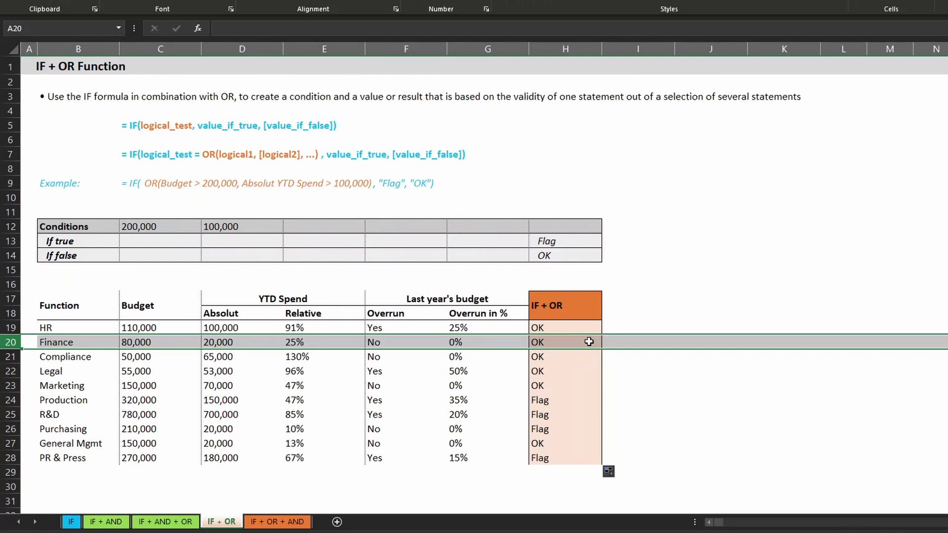
{"action": "left_click", "coordinate": [5, 451]}
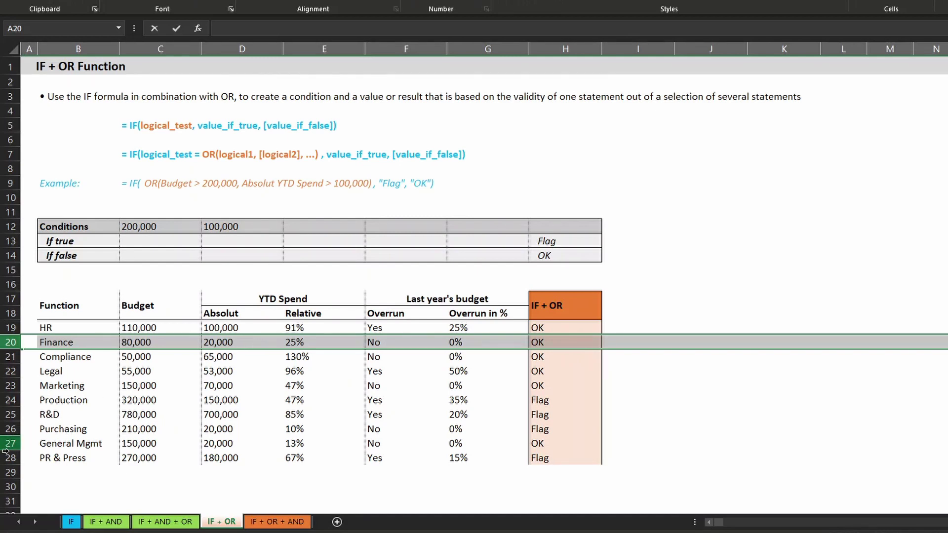
{"action": "left_click", "coordinate": [9, 428]}
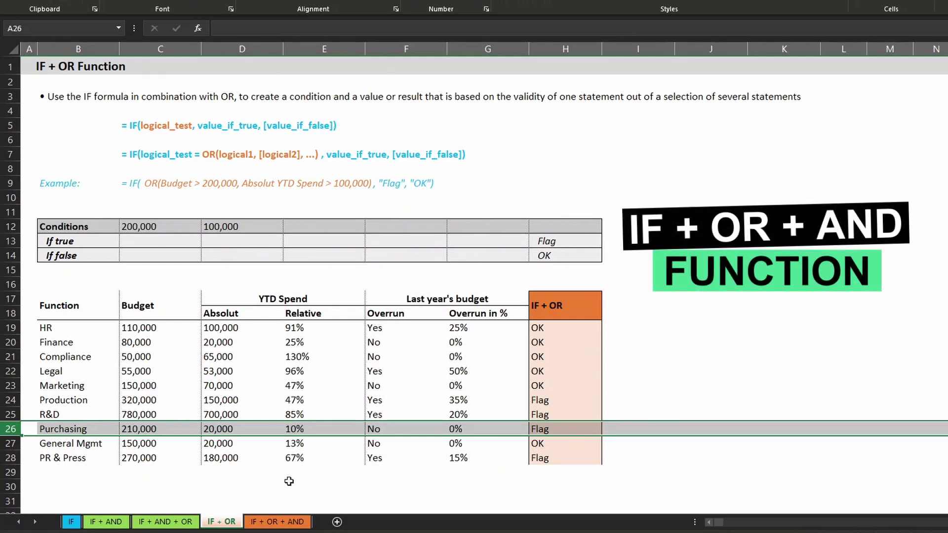
On the IF + OR + AND sheet, start an IF formula in H19 with a nested OR whose first condition is C19>$C$12
{"action": "left_click", "coordinate": [287, 523]}
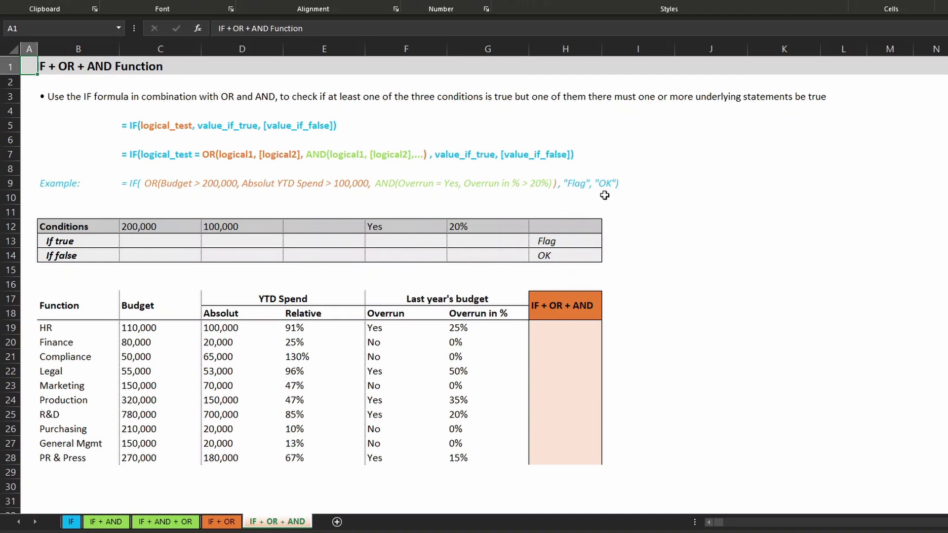
{"action": "left_click", "coordinate": [567, 326]}
{"action": "type", "text": "+"}
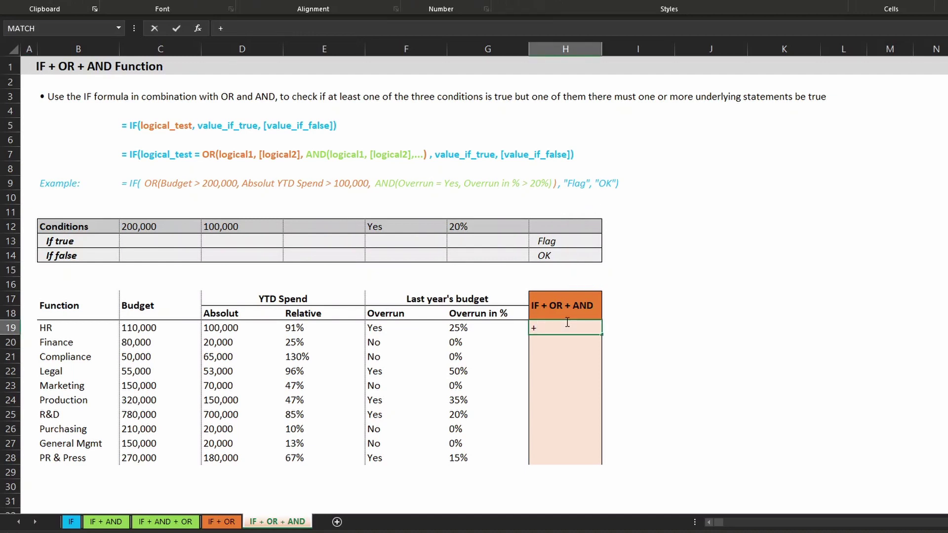
{"action": "type", "text": "if("}
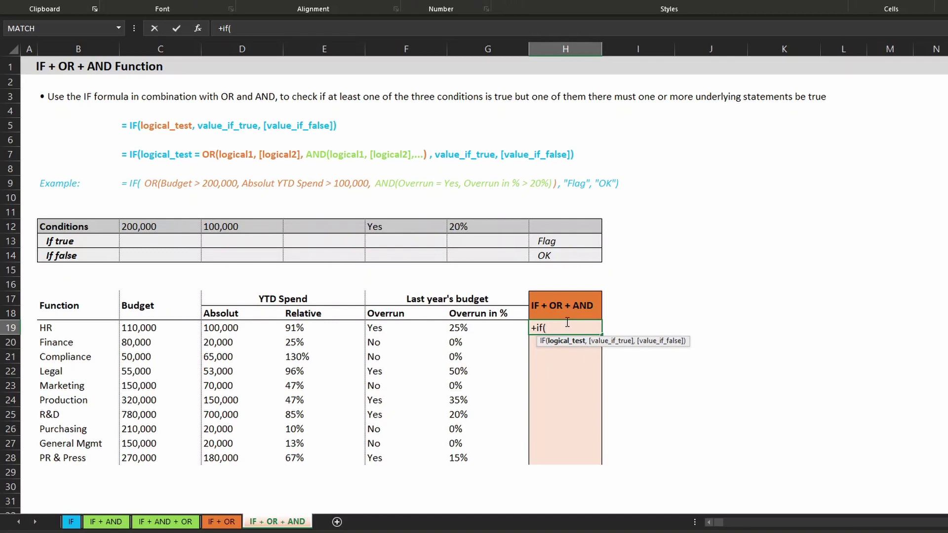
{"action": "type", "text": "or("}
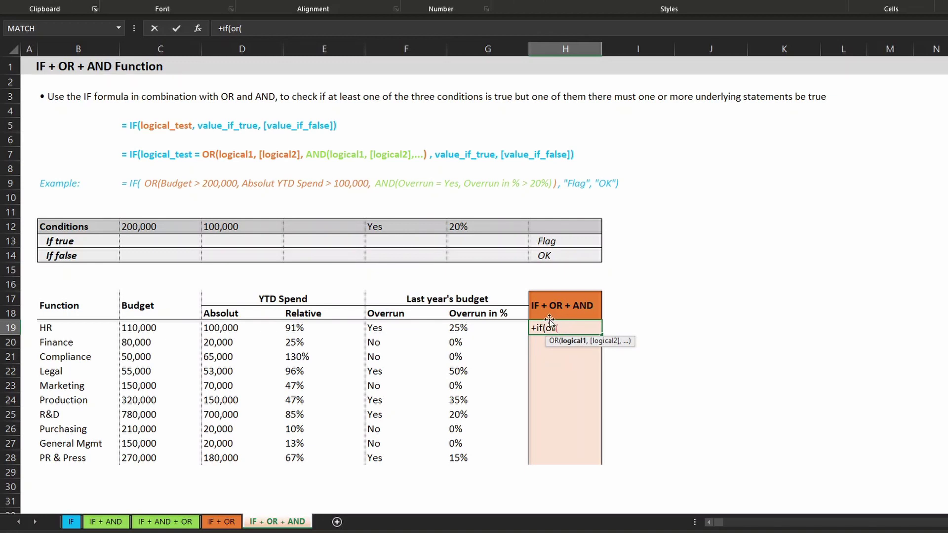
{"action": "left_click", "coordinate": [158, 328]}
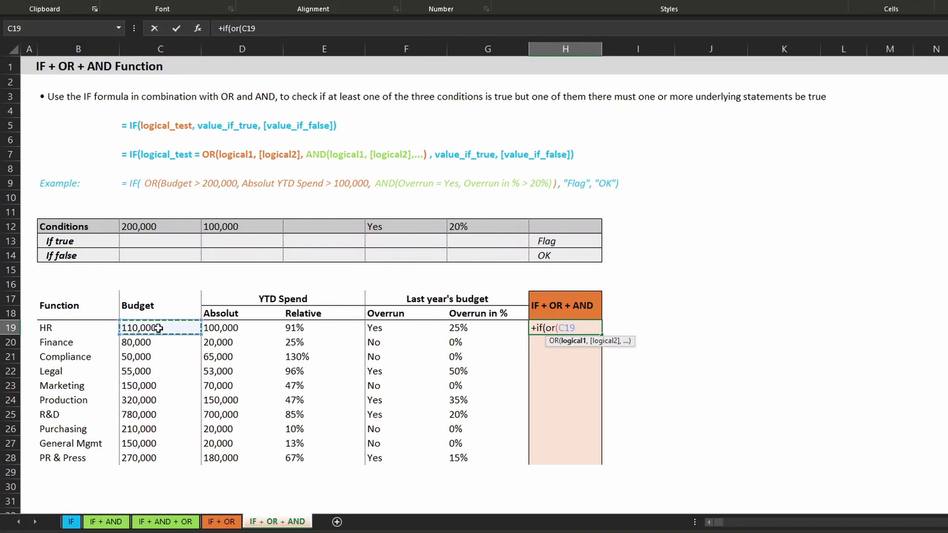
{"action": "type", "text": ">"}
{"action": "left_click", "coordinate": [154, 226]}
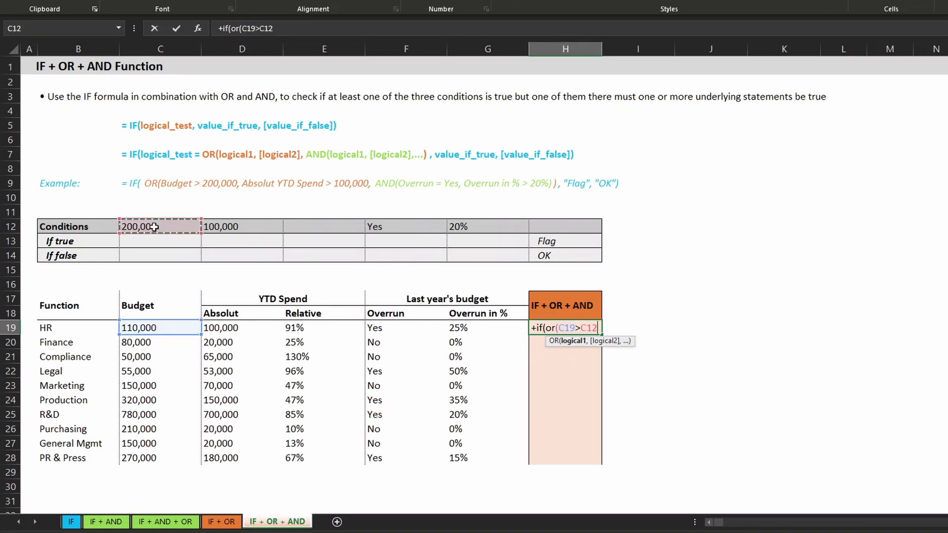
{"action": "key", "text": "F4"}
{"action": "type", "text": ","}
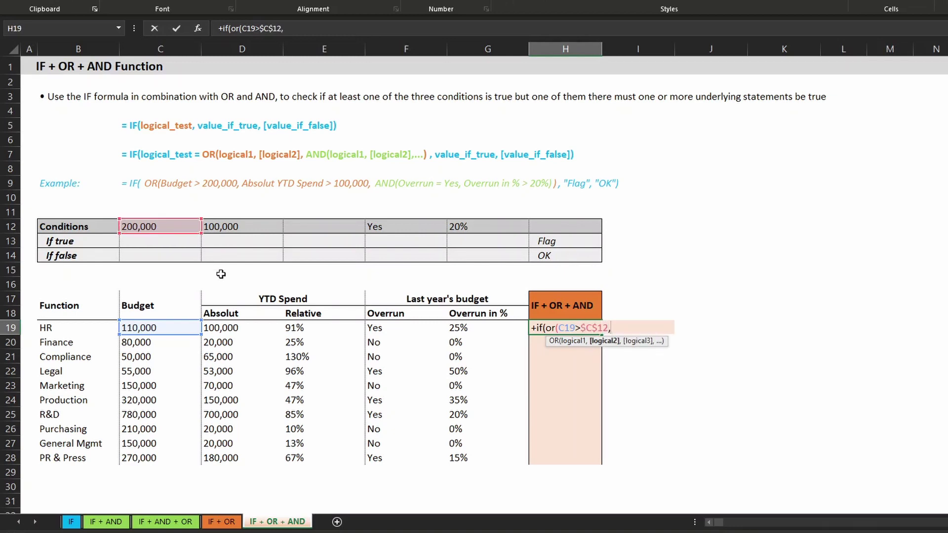
Add D19>$D$12 as the second OR condition, leaving the OR function open for a third argument
{"action": "left_click", "coordinate": [231, 327]}
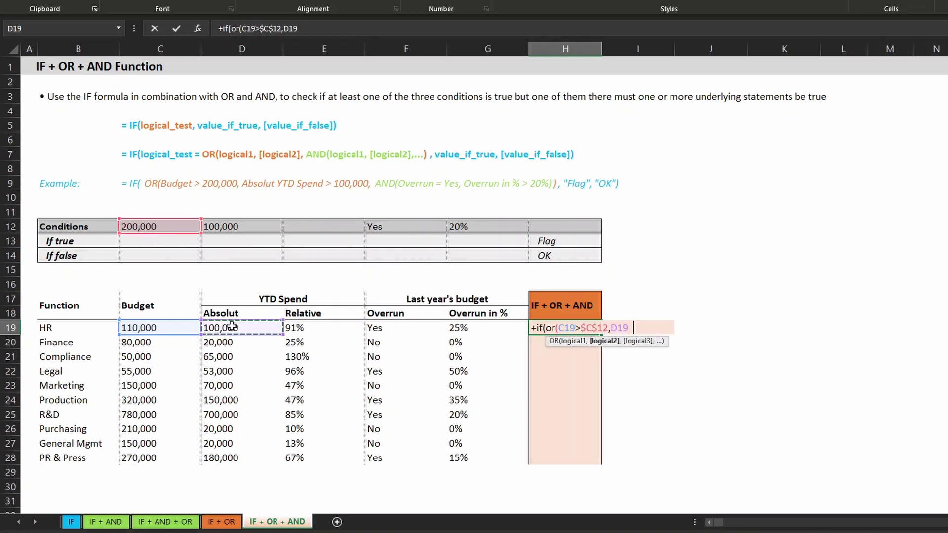
{"action": "type", "text": ">"}
{"action": "left_click", "coordinate": [264, 229]}
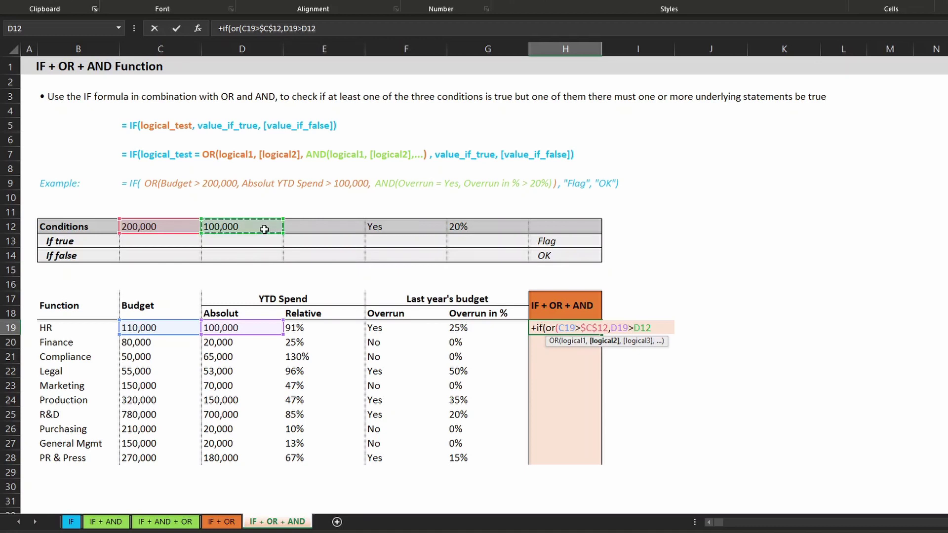
{"action": "key", "text": "F4"}
{"action": "type", "text": ","}
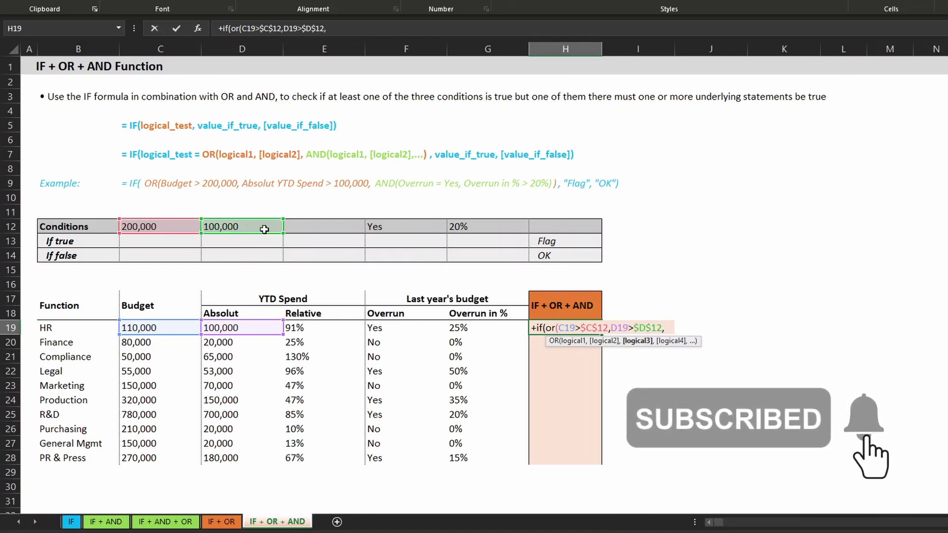
Nest an AND function as the third OR argument, with F19=$F$12 as its first condition
{"action": "type", "text": "and"}
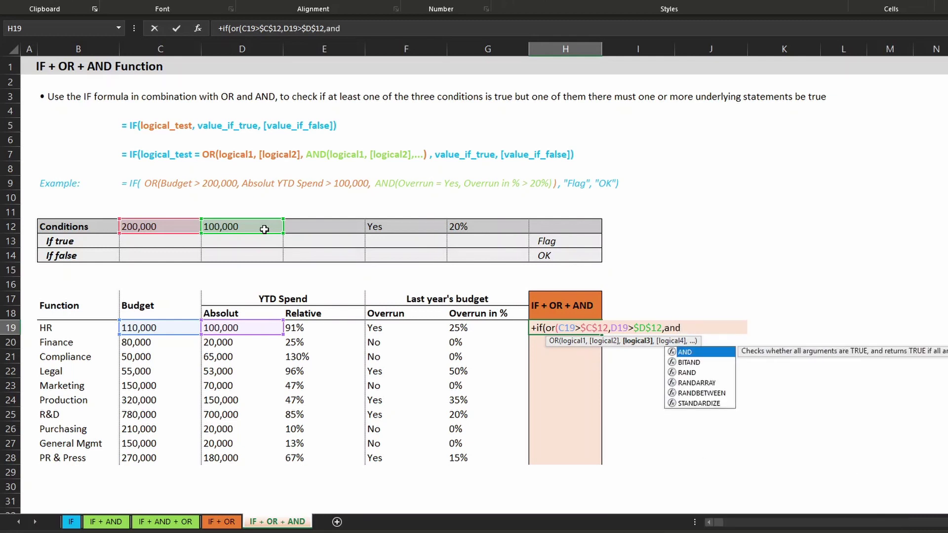
{"action": "type", "text": "("}
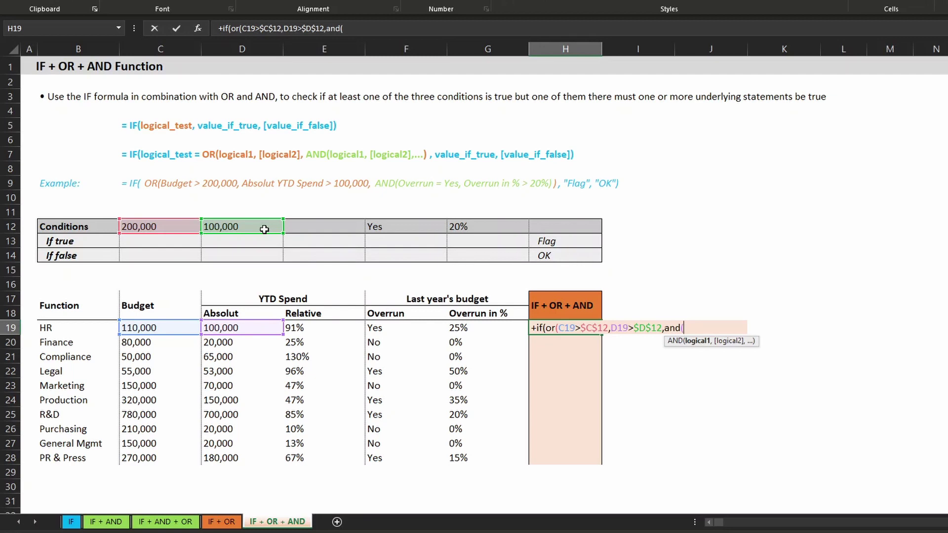
{"action": "left_click", "coordinate": [391, 330]}
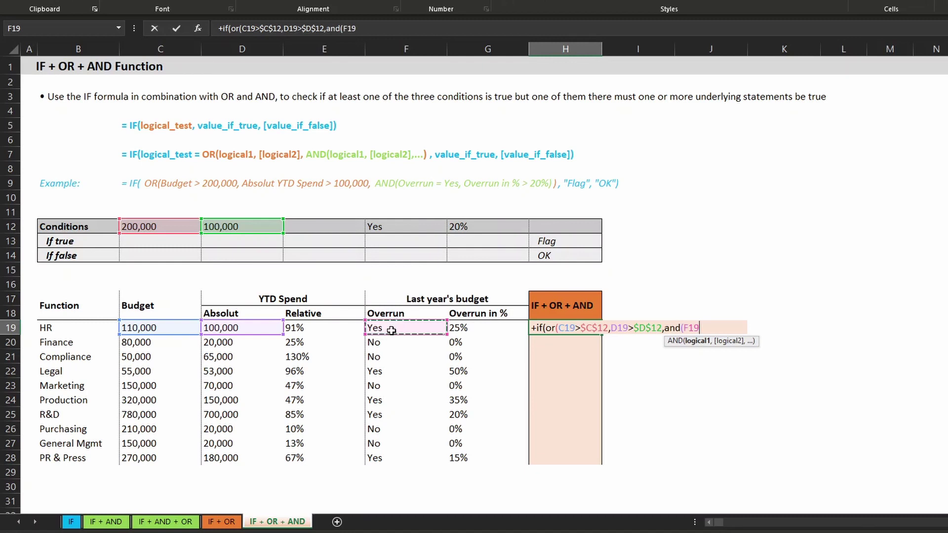
{"action": "type", "text": "="}
{"action": "left_click", "coordinate": [403, 225]}
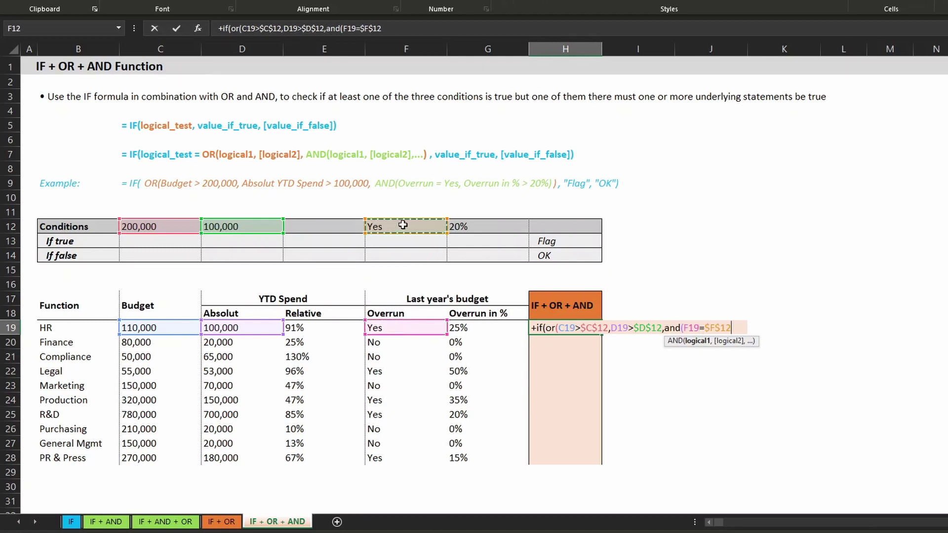
{"action": "key", "text": "F4"}
{"action": "type", "text": ","}
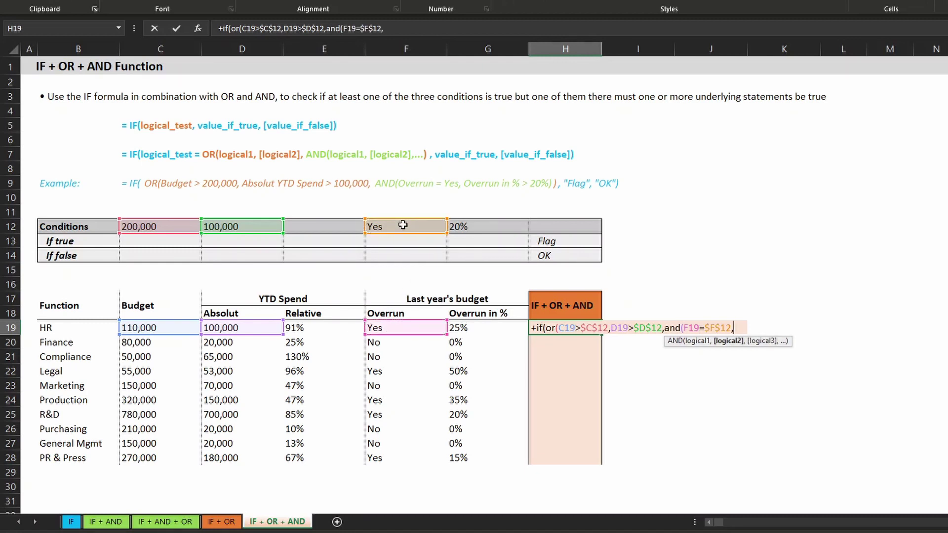
Add G19>$G$12 as the second AND condition in the H19 formula, then close both the AND and OR functions
{"action": "left_click", "coordinate": [483, 330]}
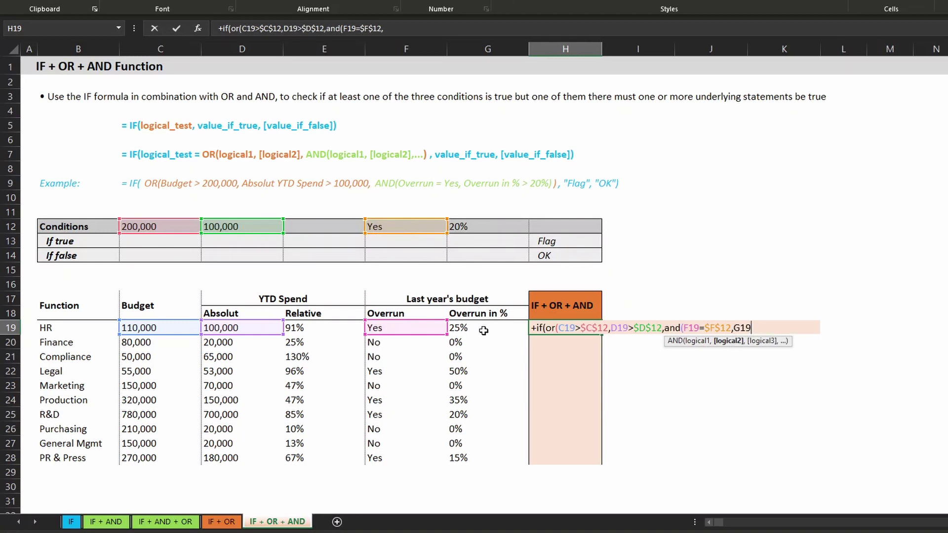
{"action": "type", "text": ">"}
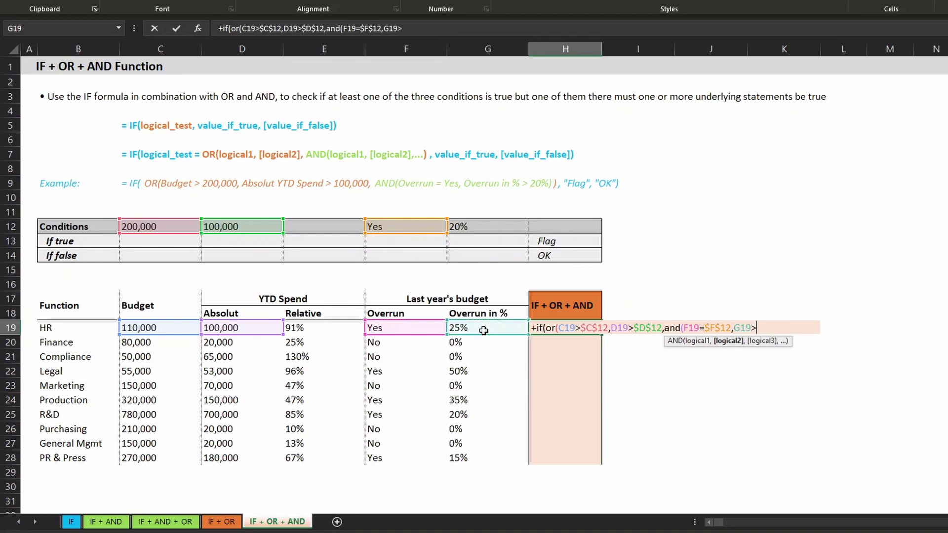
{"action": "left_click", "coordinate": [494, 226]}
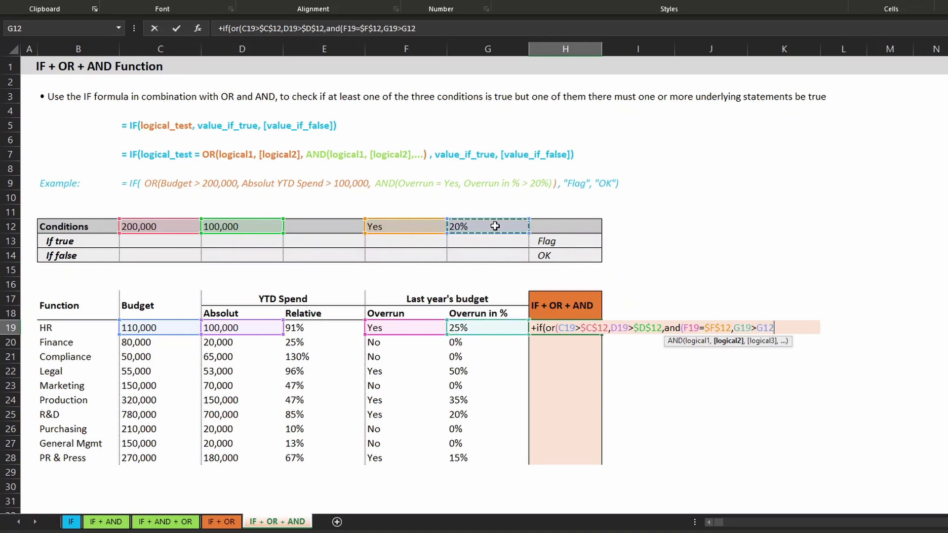
{"action": "key", "text": "F4"}
{"action": "type", "text": ")"}
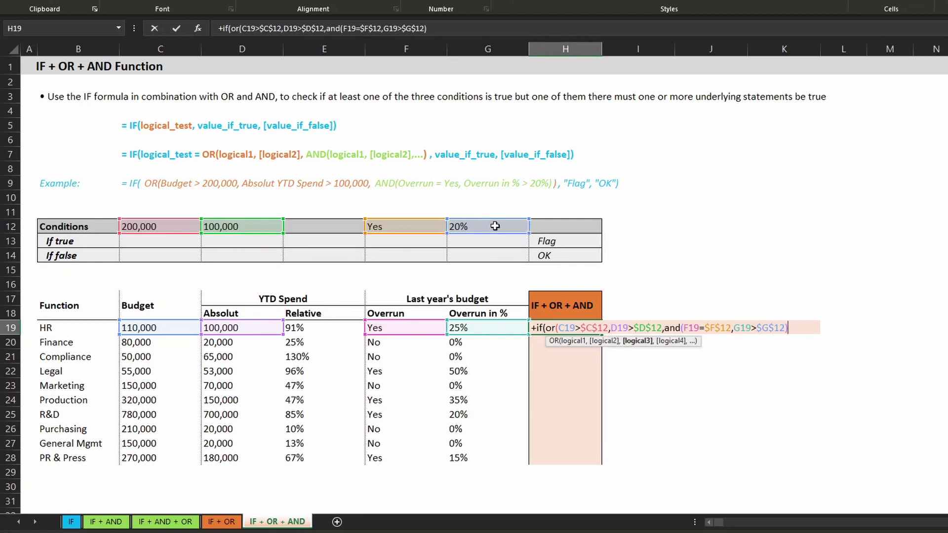
{"action": "type", "text": ")"}
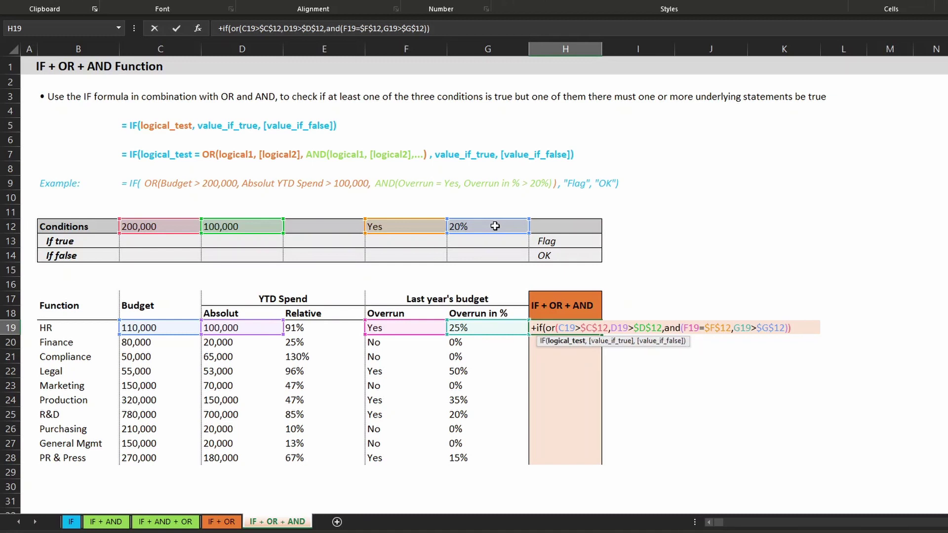
Complete the H19 formula with $H$13 as the value if true and $H$14 as the value if false, and enter it
{"action": "type", "text": ","}
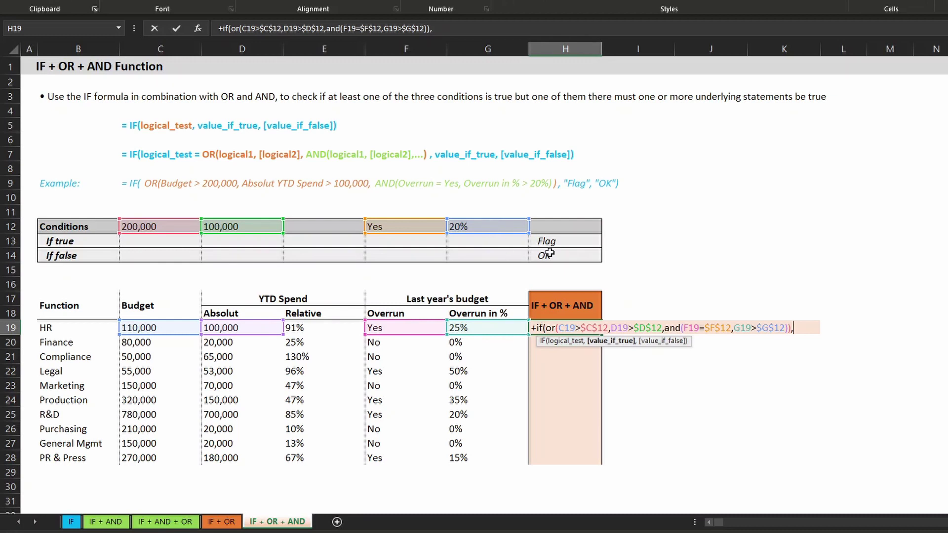
{"action": "left_click", "coordinate": [571, 242]}
{"action": "key", "text": "F4"}
{"action": "type", "text": ","}
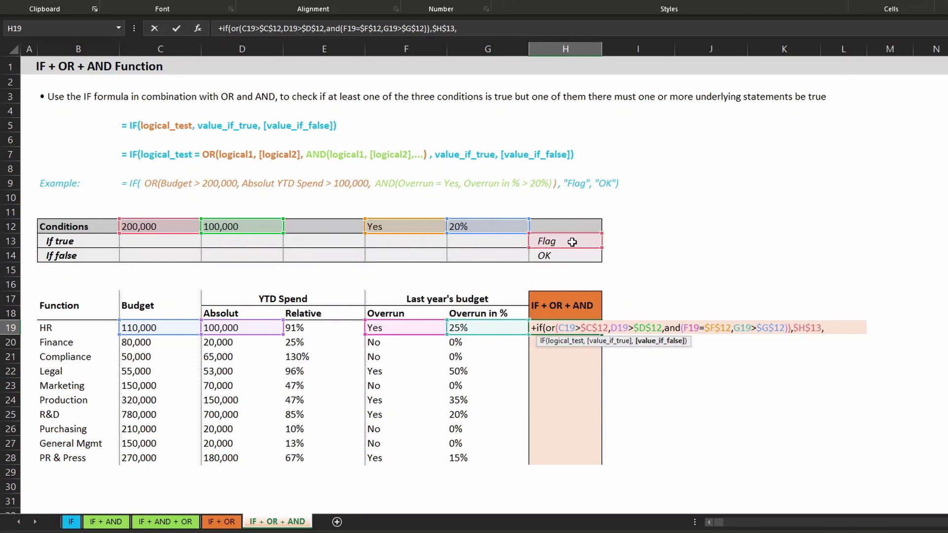
{"action": "left_click", "coordinate": [570, 256]}
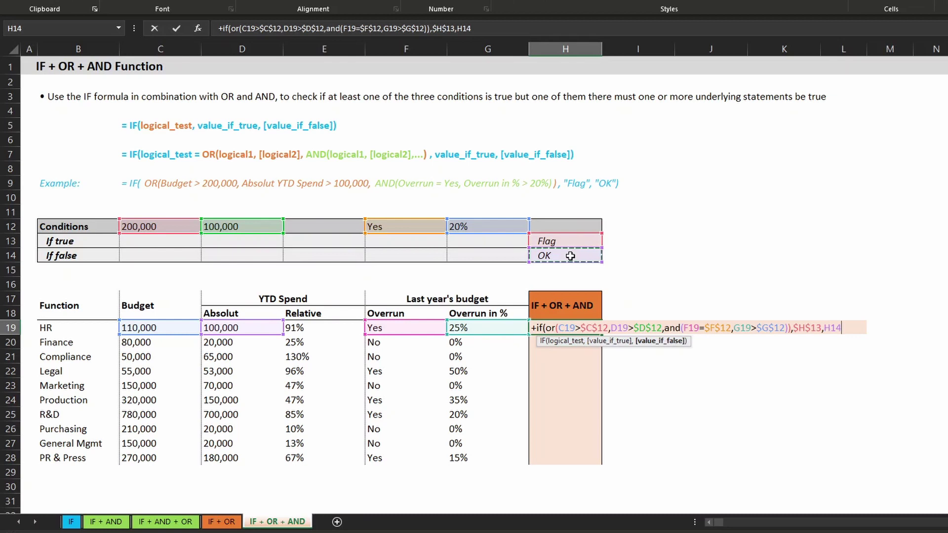
{"action": "key", "text": "F4"}
{"action": "type", "text": ")"}
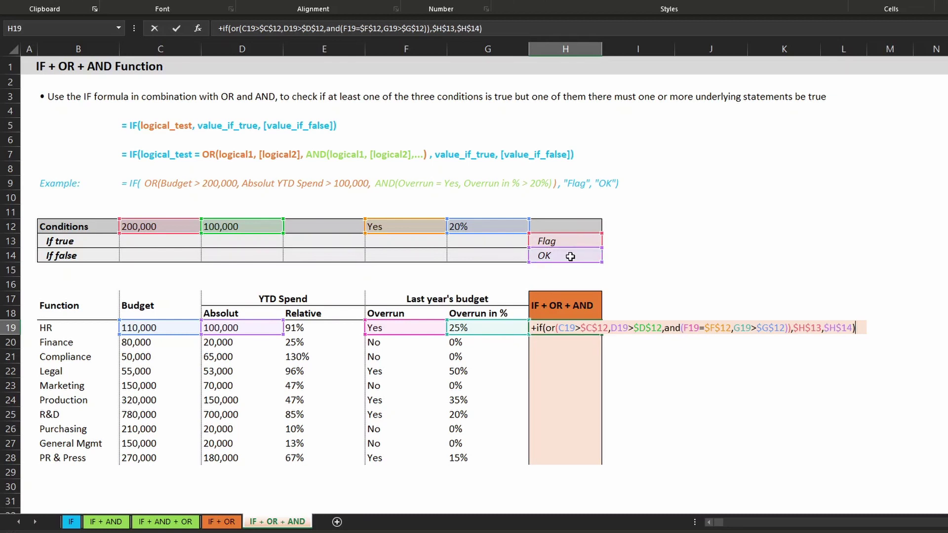
{"action": "key", "text": "Return"}
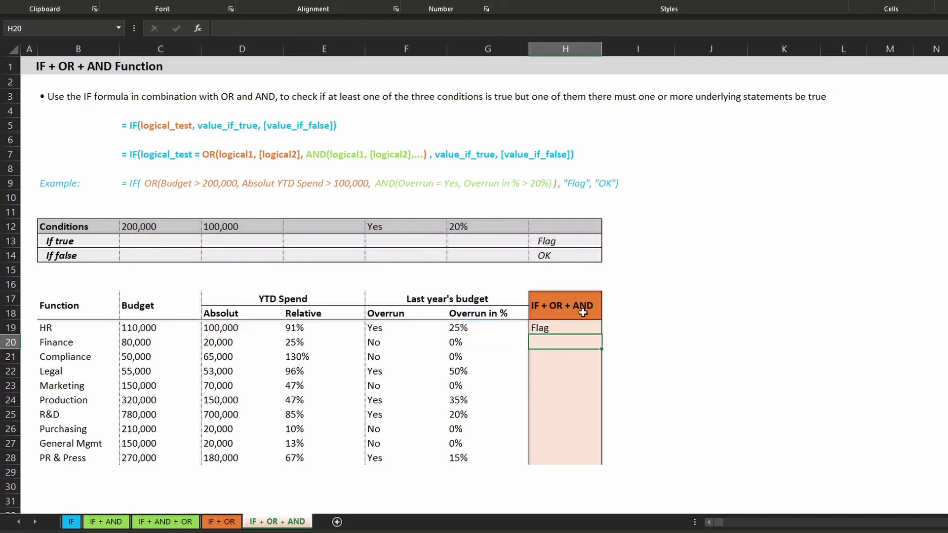
Fill the IF + OR + AND formula from H19 down to H28 and check the HR, Legal and Purchasing rows
{"action": "left_click", "coordinate": [583, 328]}
{"action": "double_click", "coordinate": [601, 334]}
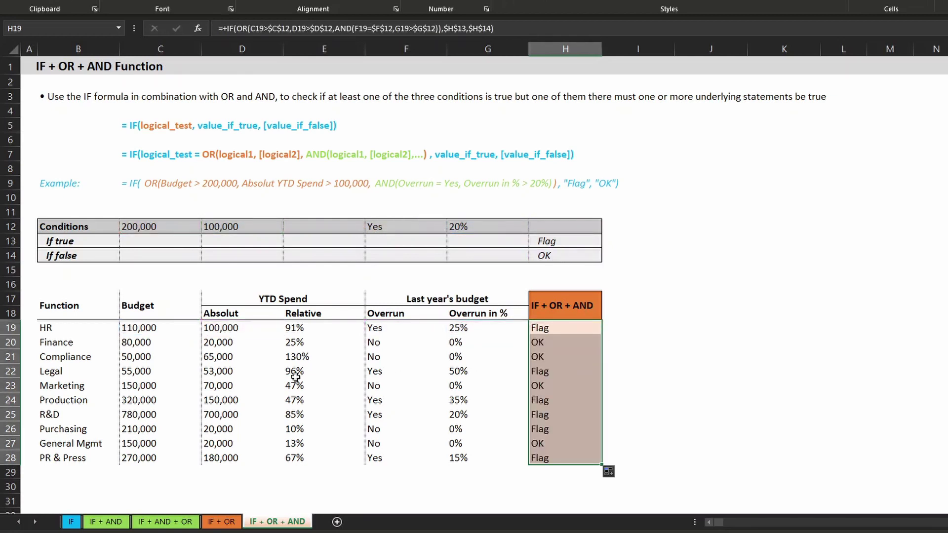
{"action": "left_click", "coordinate": [4, 328]}
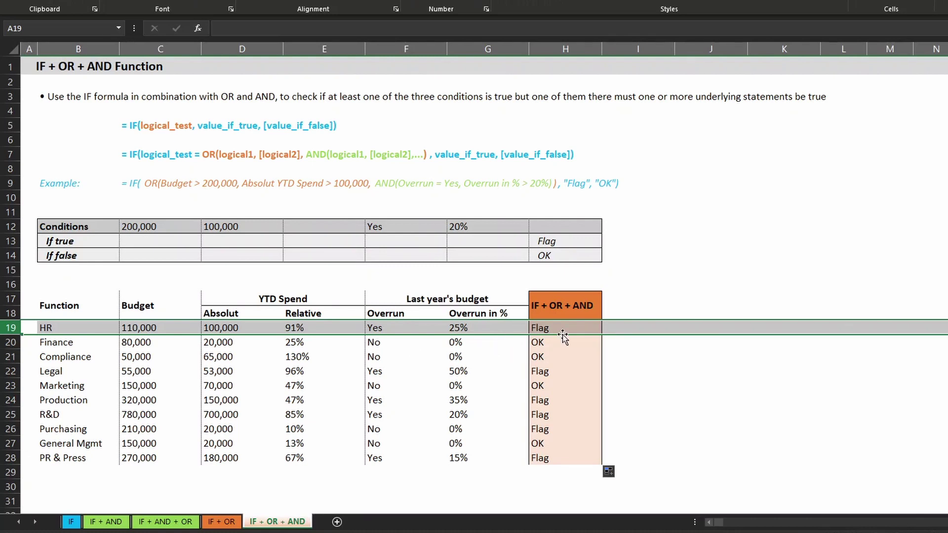
{"action": "key", "text": "Down"}
{"action": "key", "text": "Down"}
{"action": "key", "text": "Down"}
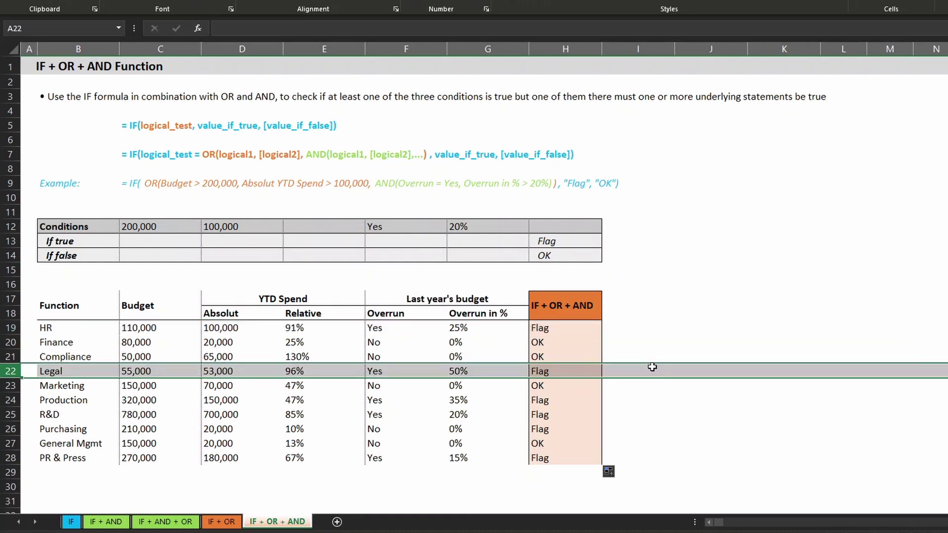
{"action": "left_click", "coordinate": [9, 428]}
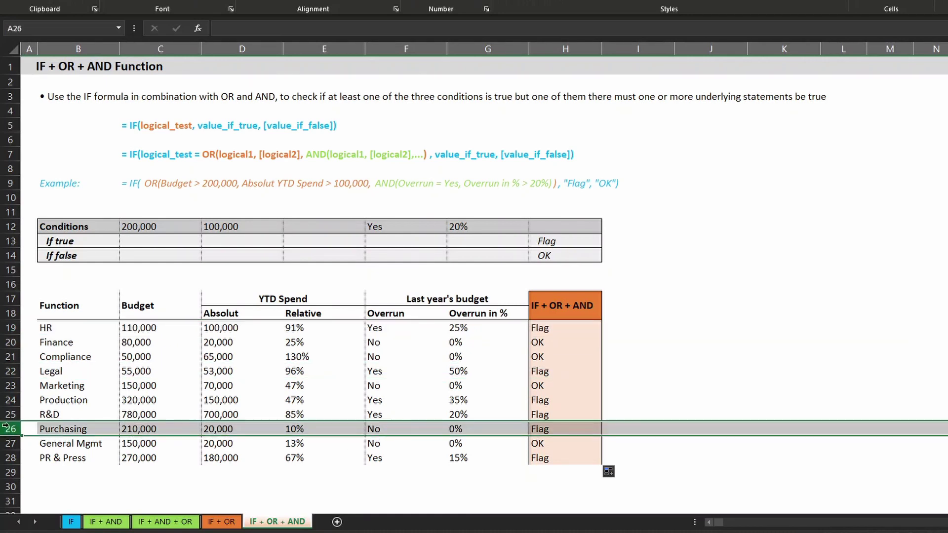